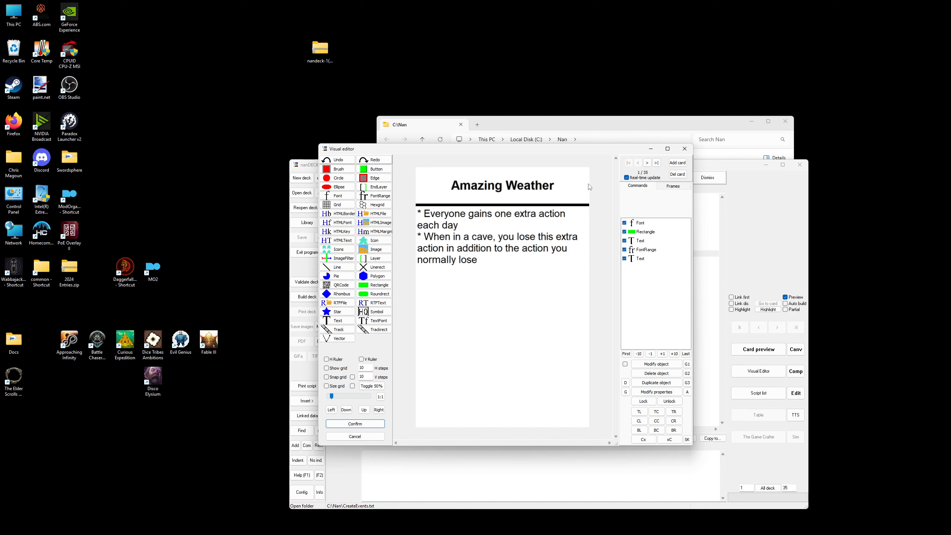
- Page through the event cards in the visual editor, examining their titles and instructions up to Lost Artificer and back to Holy Days
{"action": "left_click", "coordinate": [648, 164]}
{"action": "left_click", "coordinate": [648, 164]}
{"action": "left_click", "coordinate": [647, 164]}
{"action": "left_click", "coordinate": [647, 163]}
{"action": "left_click", "coordinate": [648, 163]}
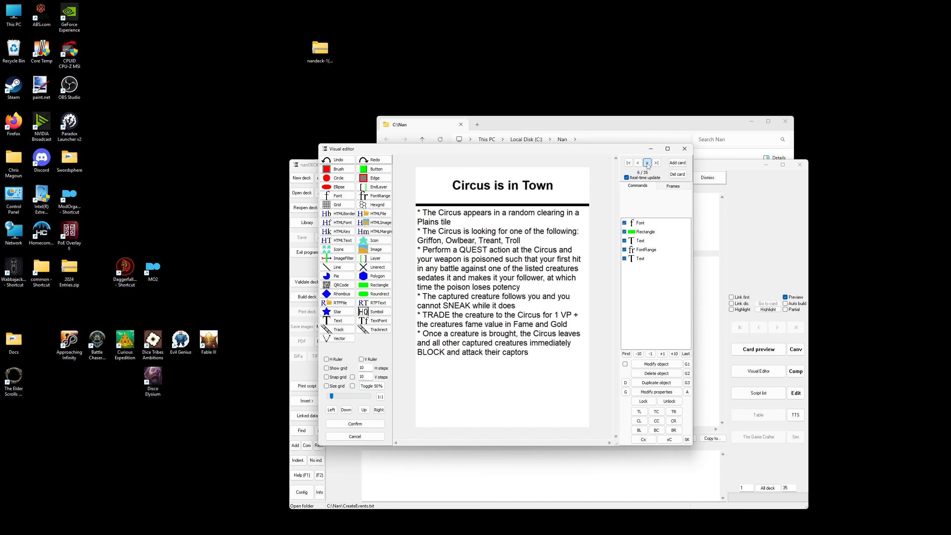
{"action": "left_click", "coordinate": [647, 164]}
{"action": "left_click", "coordinate": [647, 163]}
{"action": "left_click", "coordinate": [647, 163]}
{"action": "left_click", "coordinate": [648, 163]}
{"action": "left_click", "coordinate": [648, 164]}
{"action": "left_click", "coordinate": [647, 163]}
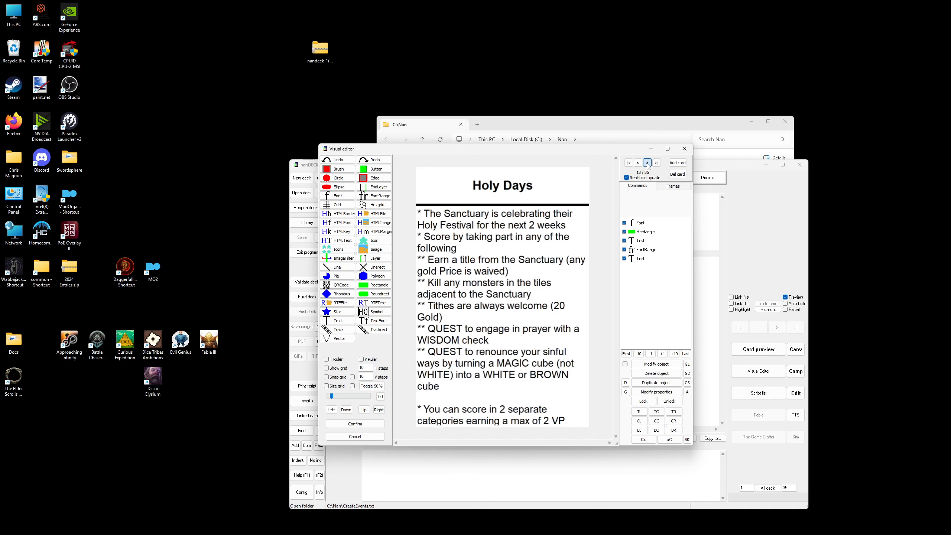
{"action": "left_click", "coordinate": [647, 164]}
{"action": "left_click", "coordinate": [648, 163]}
{"action": "left_click", "coordinate": [647, 164]}
{"action": "left_click", "coordinate": [647, 163]}
{"action": "left_click", "coordinate": [647, 163]}
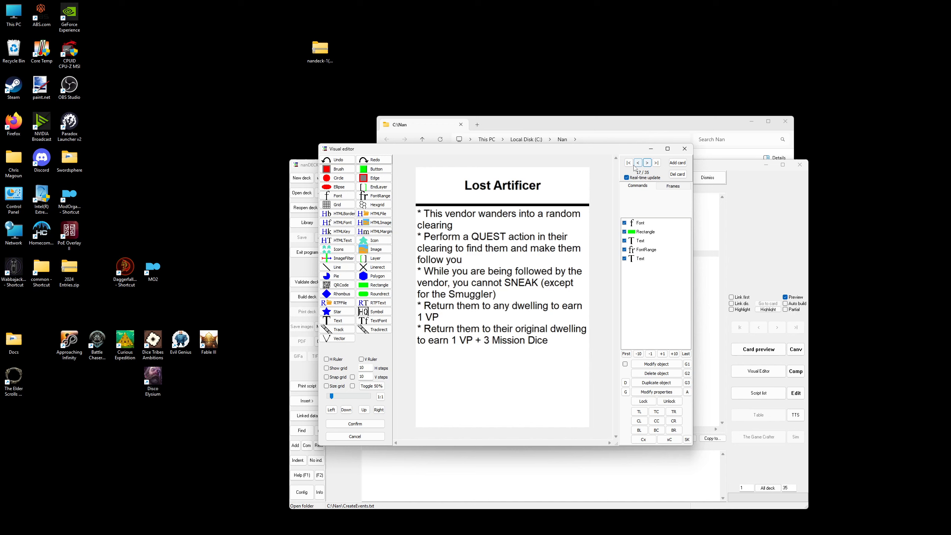
{"action": "left_click", "coordinate": [638, 163]}
{"action": "left_click", "coordinate": [637, 163]}
{"action": "left_click", "coordinate": [637, 163]}
{"action": "left_click", "coordinate": [637, 163]}
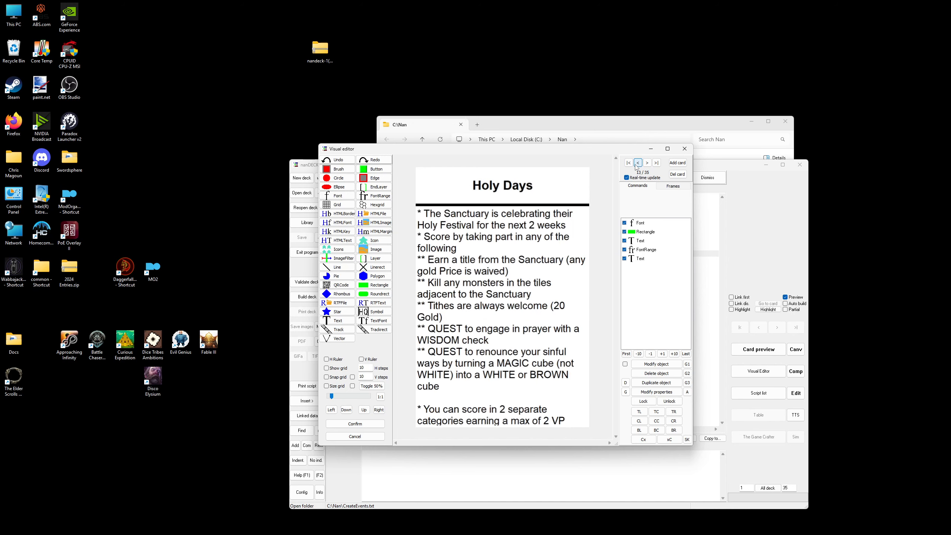
- Close the visual editor without saving changes and arrange the C:\Nan folder window and the script window side by side
{"action": "left_click", "coordinate": [684, 149]}
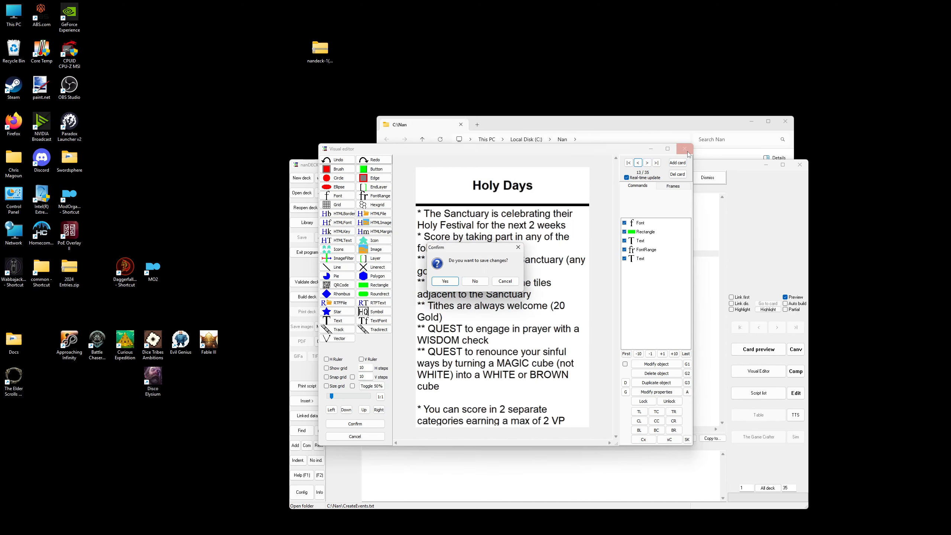
{"action": "left_click", "coordinate": [475, 282]}
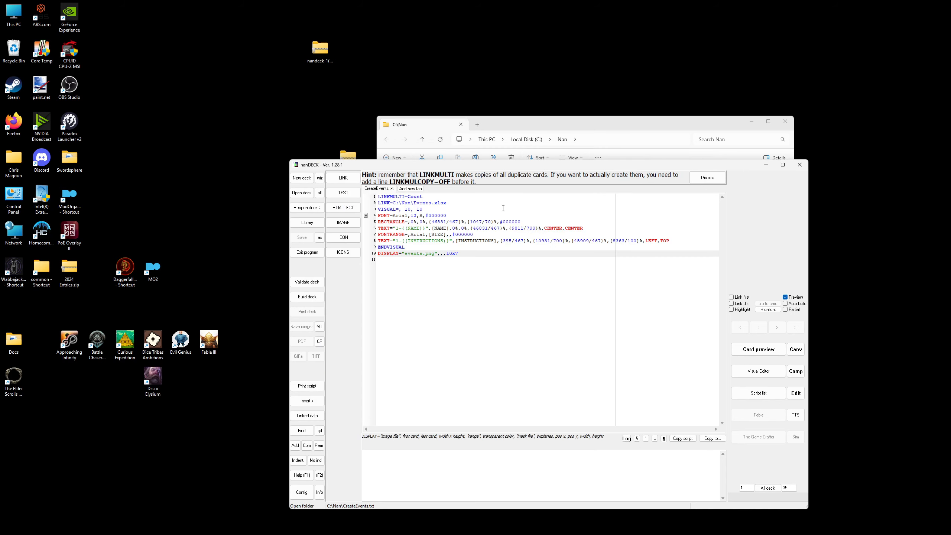
{"action": "left_click_drag", "start_coordinate": [510, 165], "coordinate": [599, 172]}
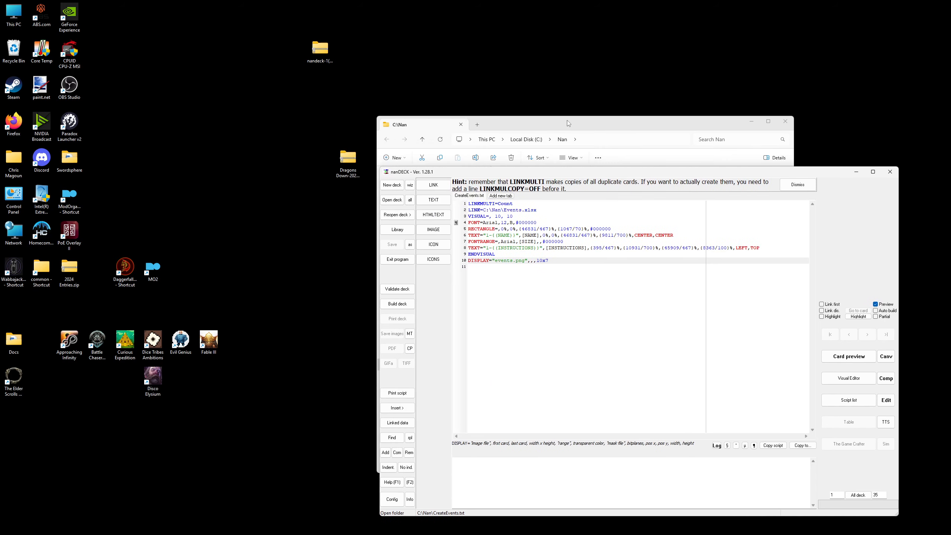
{"action": "left_click_drag", "start_coordinate": [567, 121], "coordinate": [261, 153]}
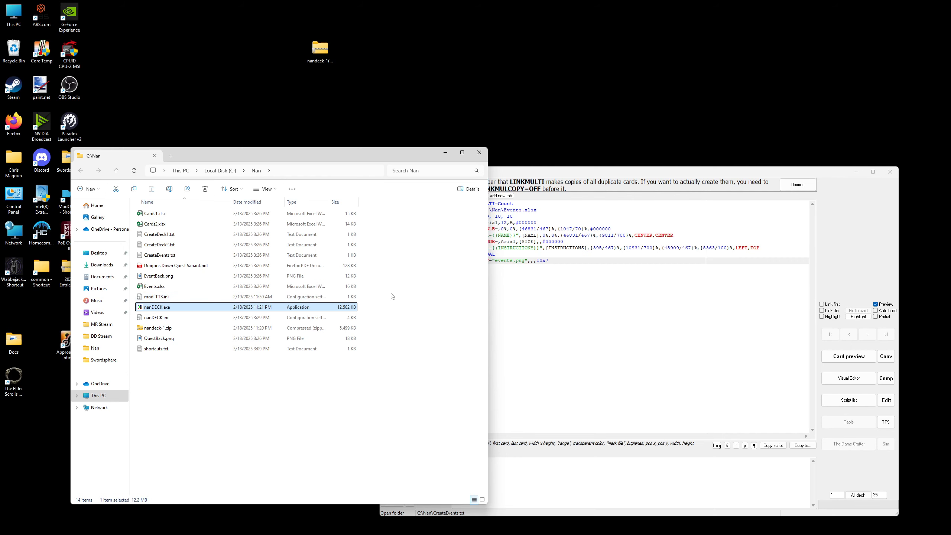
{"action": "left_click_drag", "start_coordinate": [559, 174], "coordinate": [618, 156]}
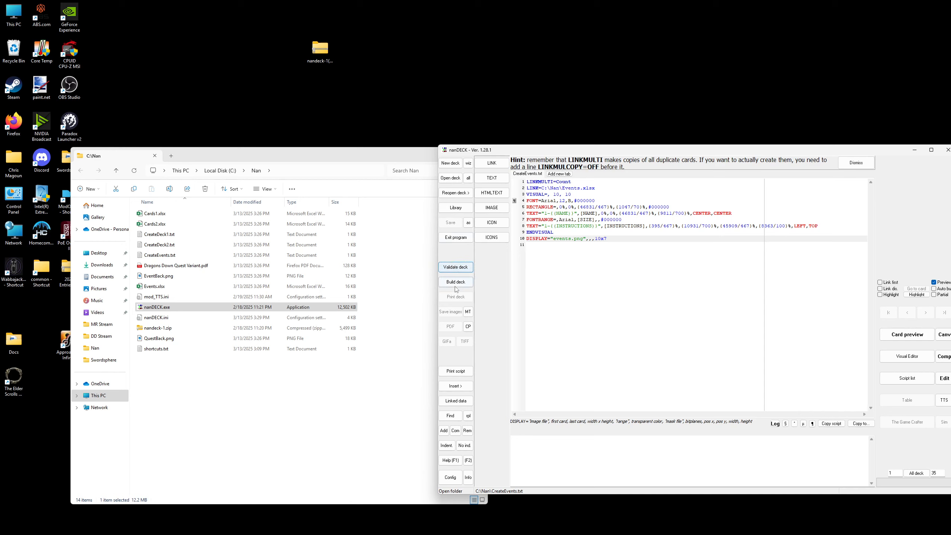
- Validate the CreateEvents.txt deck, fit its window on the screen, and build the deck to output events.png
{"action": "left_click", "coordinate": [457, 268]}
{"action": "left_click_drag", "start_coordinate": [950, 318], "coordinate": [911, 319]}
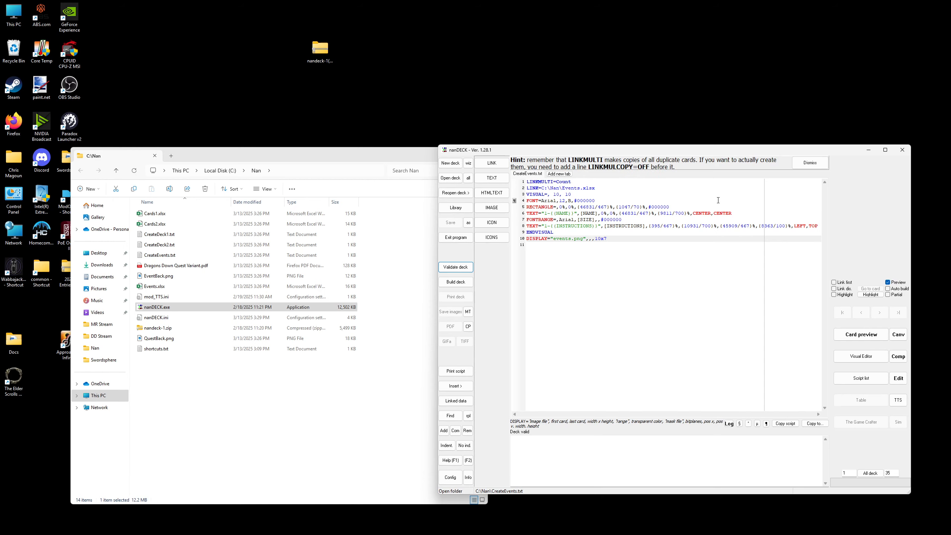
{"action": "left_click_drag", "start_coordinate": [671, 155], "coordinate": [648, 148]}
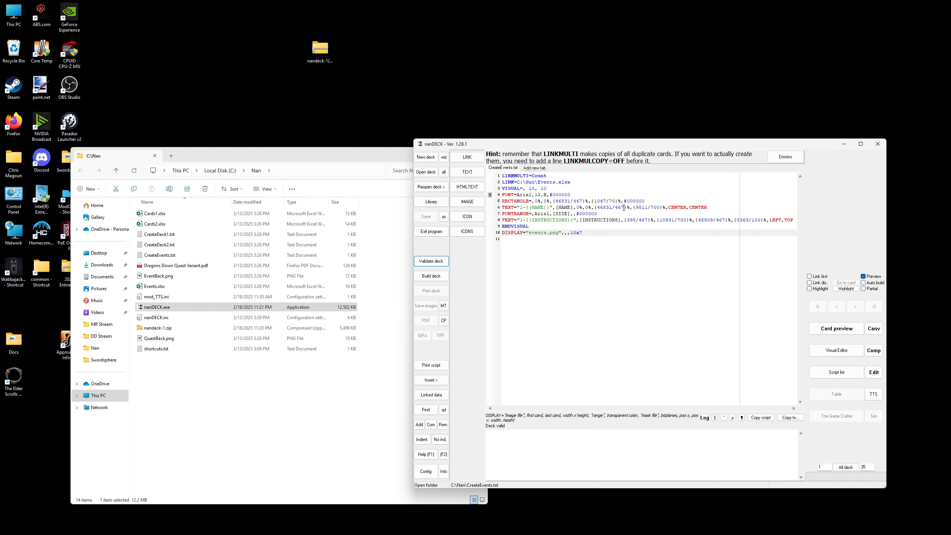
{"action": "left_click", "coordinate": [529, 234]}
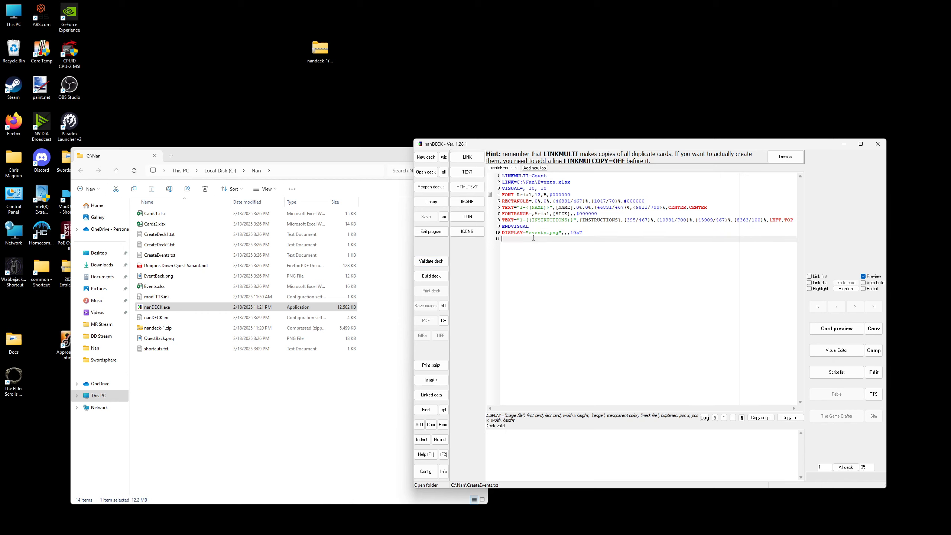
{"action": "left_click_drag", "start_coordinate": [528, 233], "coordinate": [559, 234]}
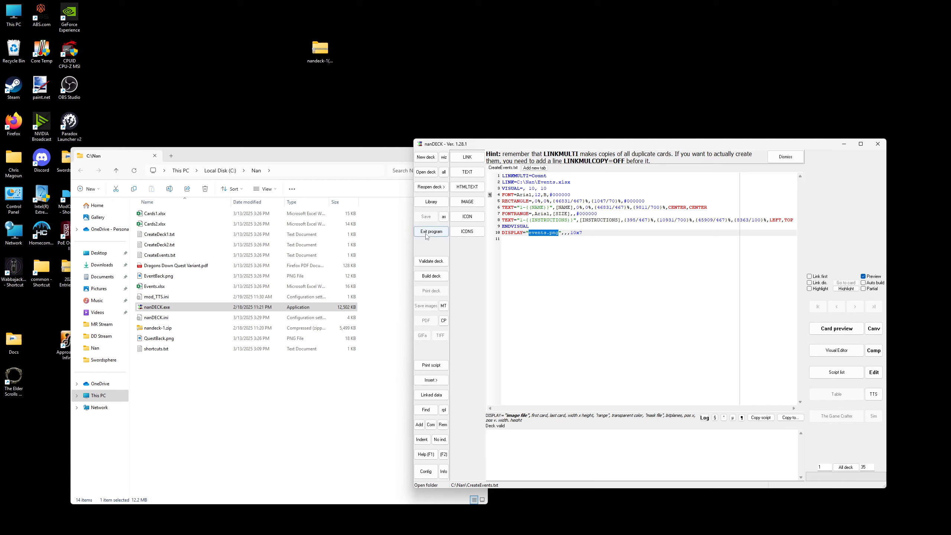
{"action": "left_click", "coordinate": [429, 280]}
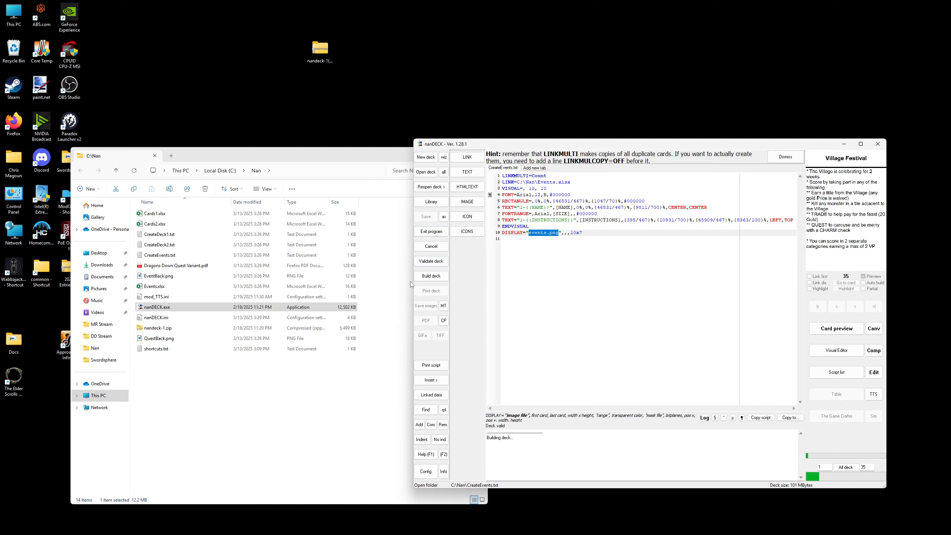
- Open events.png from the Nan folder, inspect the sheet of event cards at closer zoom, and close the image
{"action": "left_click", "coordinate": [153, 360]}
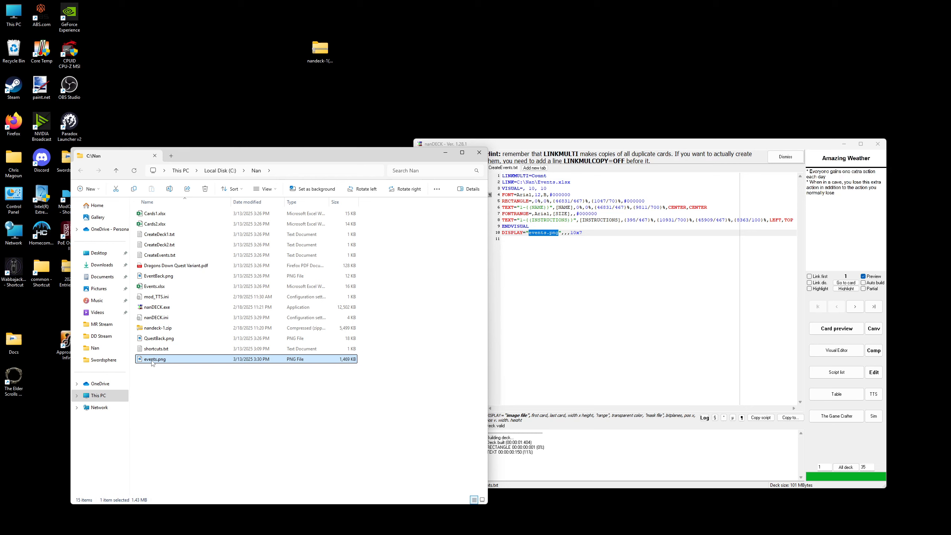
{"action": "double_click", "coordinate": [152, 360]}
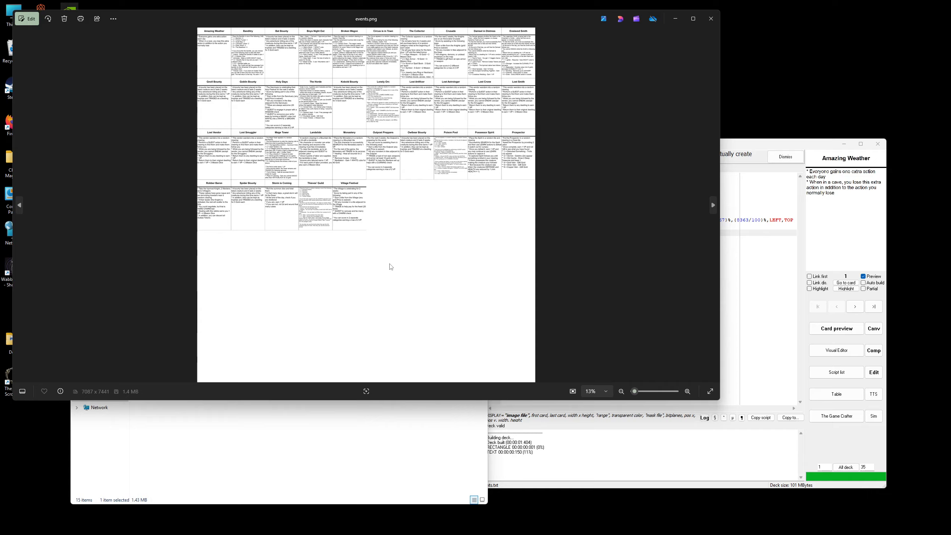
{"action": "scroll", "coordinate": [389, 266], "scroll_direction": "up", "scroll_amount": 3}
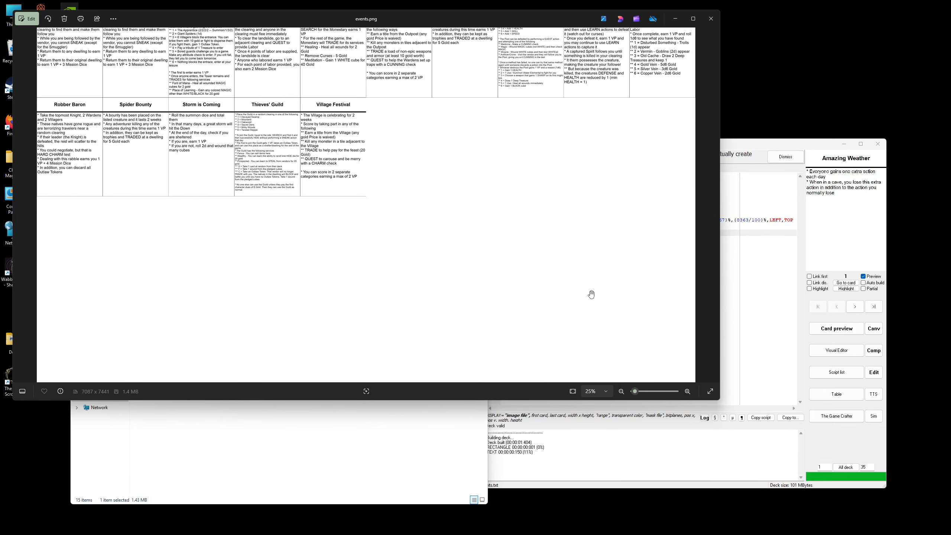
{"action": "scroll", "coordinate": [569, 323], "scroll_direction": "up", "scroll_amount": 5}
{"action": "scroll", "coordinate": [392, 268], "scroll_direction": "up", "scroll_amount": 1}
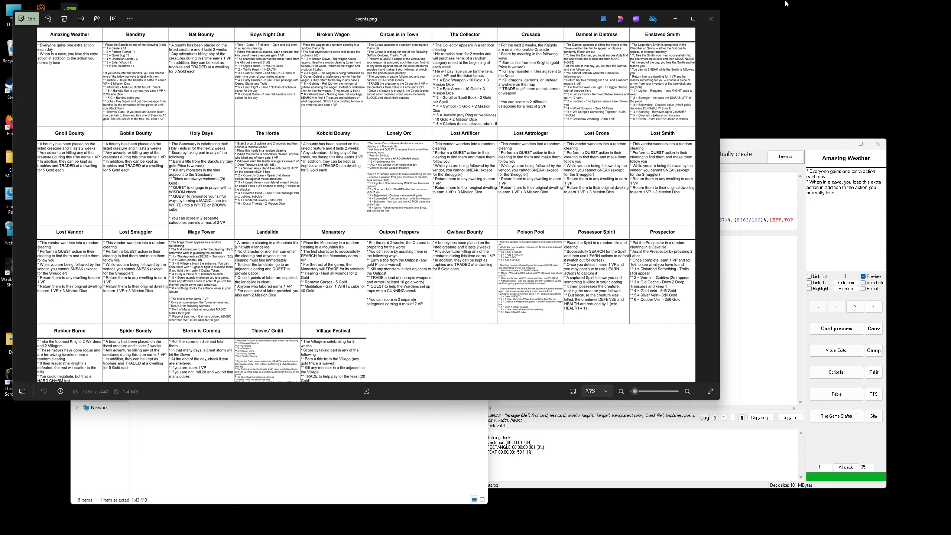
{"action": "left_click", "coordinate": [711, 18]}
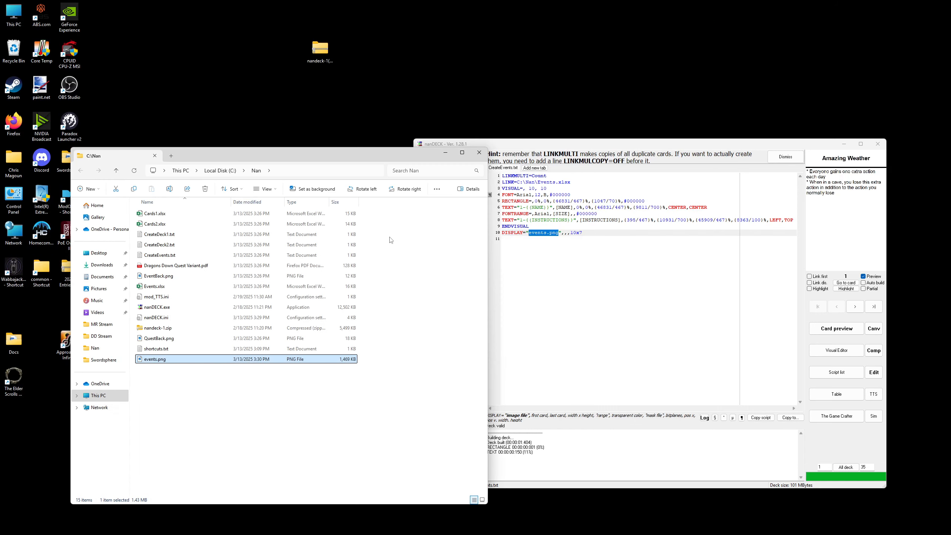
- Open the Events.xlsx workbook from the Nan folder in Excel and go to the end of the event list
{"action": "left_click", "coordinate": [556, 263]}
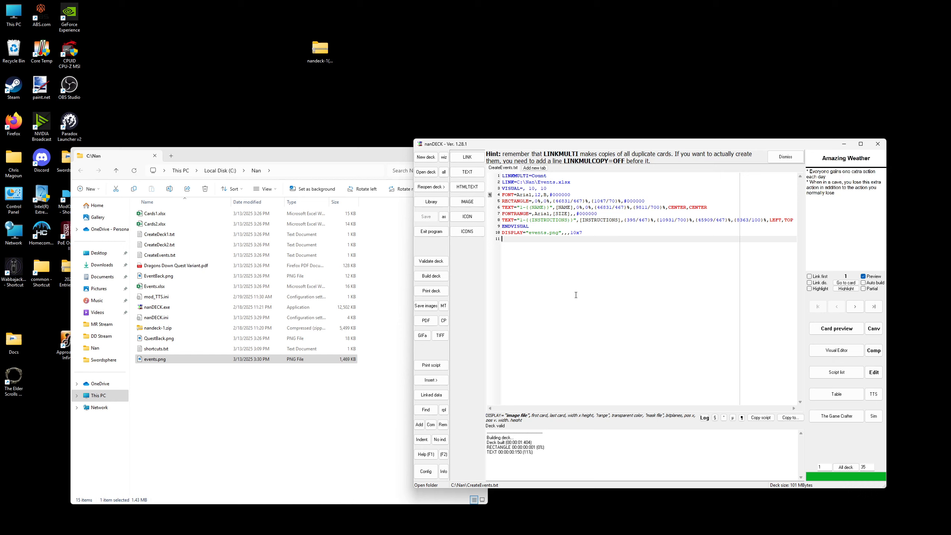
{"action": "left_click", "coordinate": [157, 286]}
{"action": "double_click", "coordinate": [158, 285]}
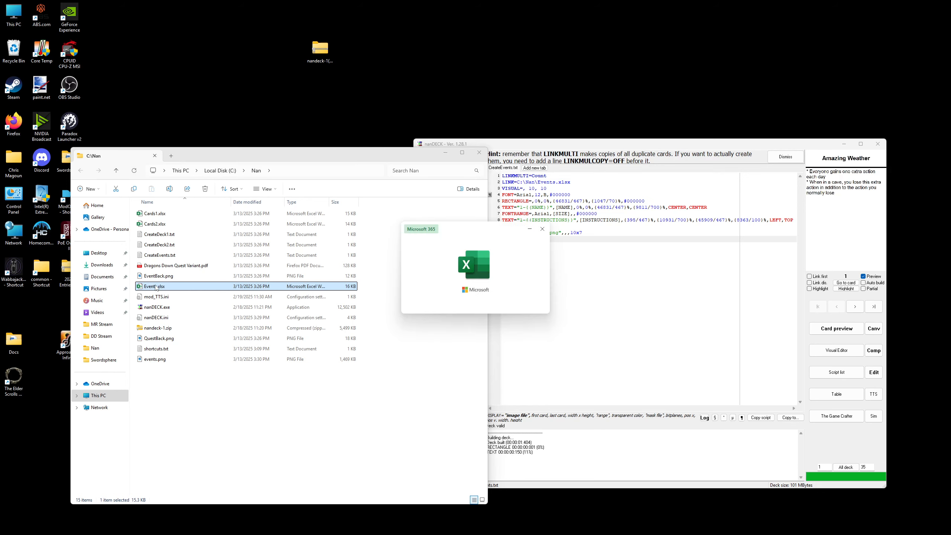
{"action": "scroll", "coordinate": [544, 288], "scroll_direction": "down", "scroll_amount": 5}
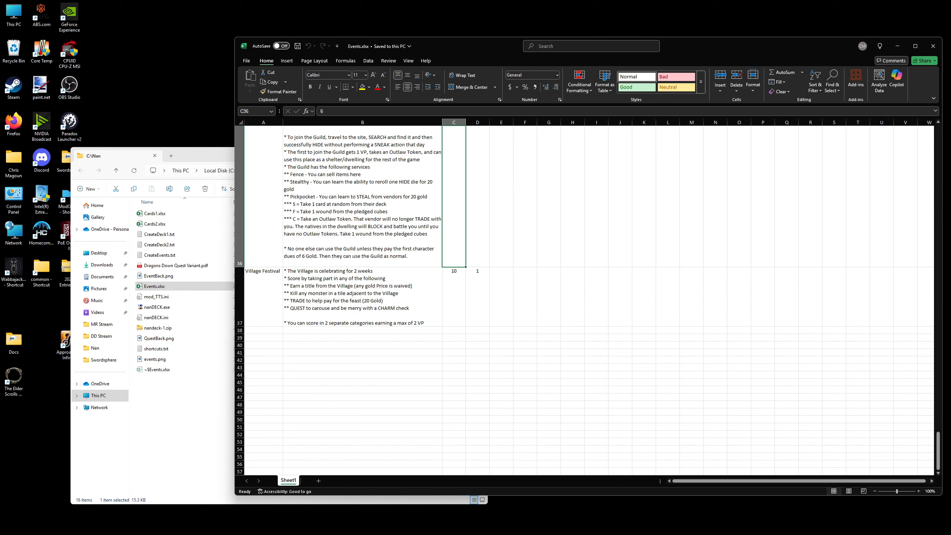
{"action": "mouse_move", "coordinate": [281, 530]}
{"action": "mouse_move", "coordinate": [197, 526]}
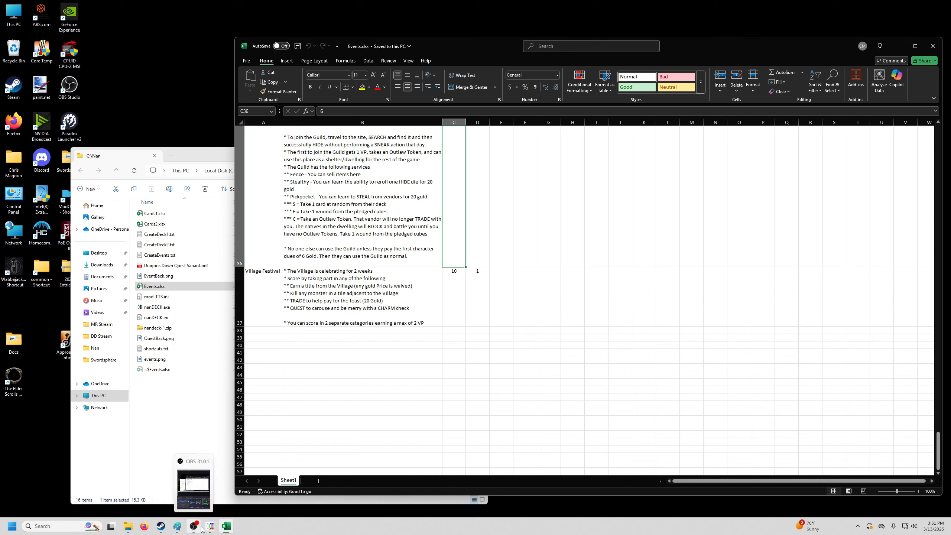
{"action": "left_click", "coordinate": [181, 528]}
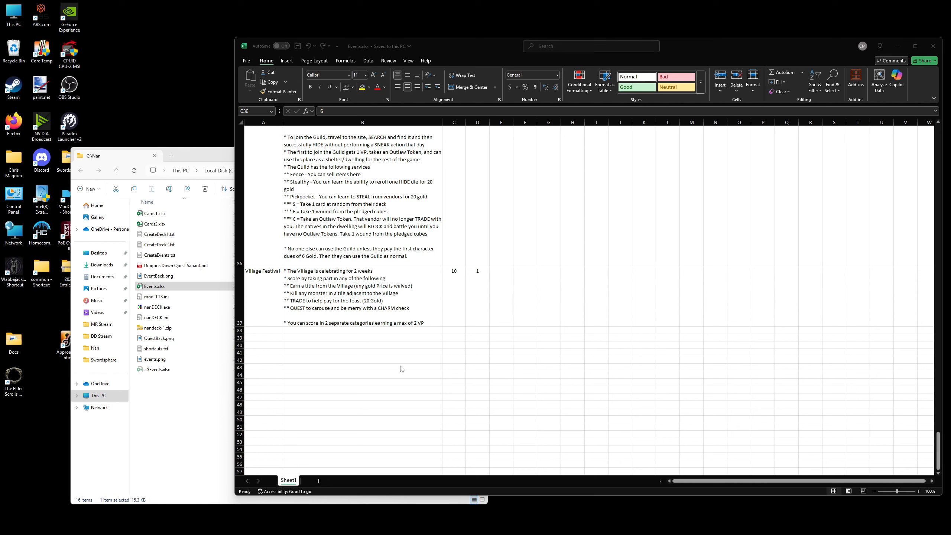
- Enter "Young Knight" as a new event name in cell A38, below Village Festival
{"action": "left_click", "coordinate": [261, 329]}
{"action": "left_click", "coordinate": [261, 329]}
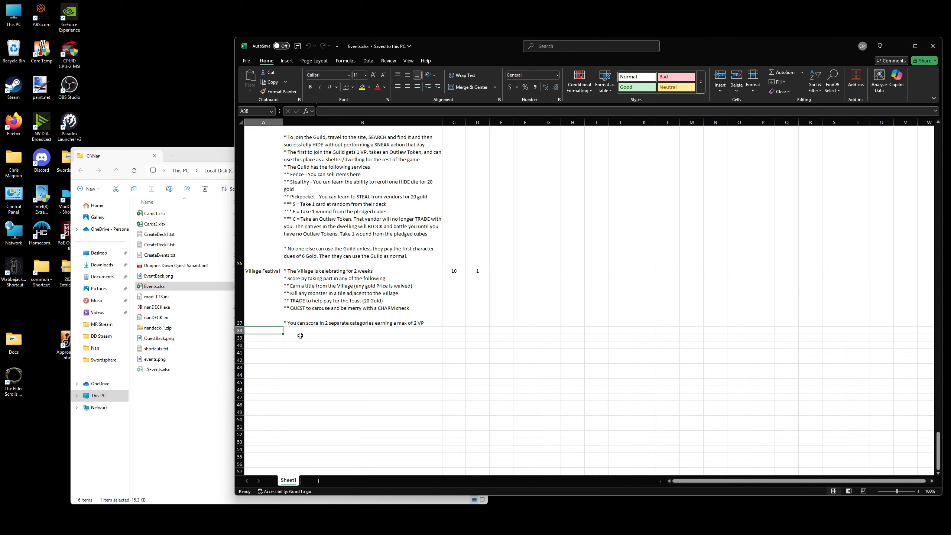
{"action": "type", "text": "Young"}
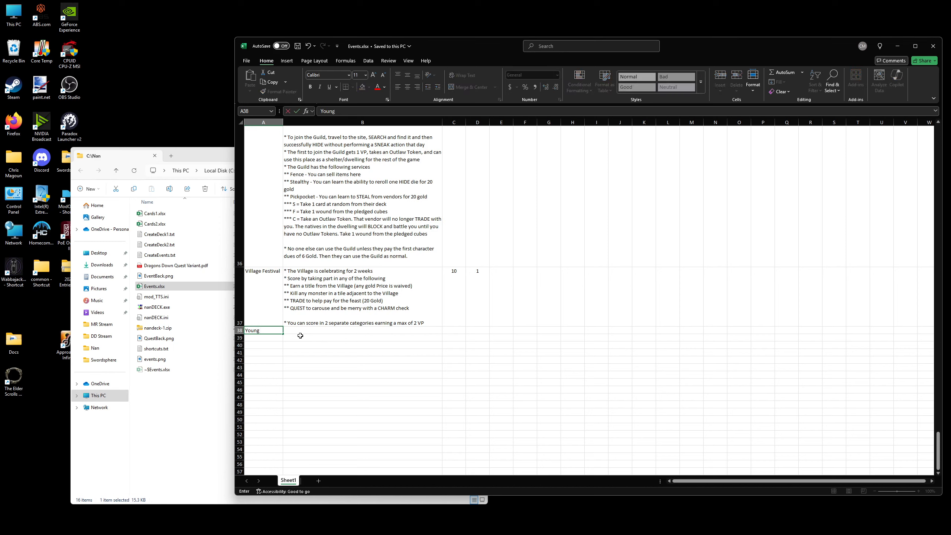
{"action": "type", "text": " Knight"}
- Review the Name, Instructions, Size and Count column headings in the first row of the event sheet
{"action": "left_click_drag", "start_coordinate": [938, 455], "coordinate": [930, 130]}
{"action": "left_click_drag", "start_coordinate": [262, 130], "coordinate": [455, 124]}
{"action": "left_click", "coordinate": [256, 131]}
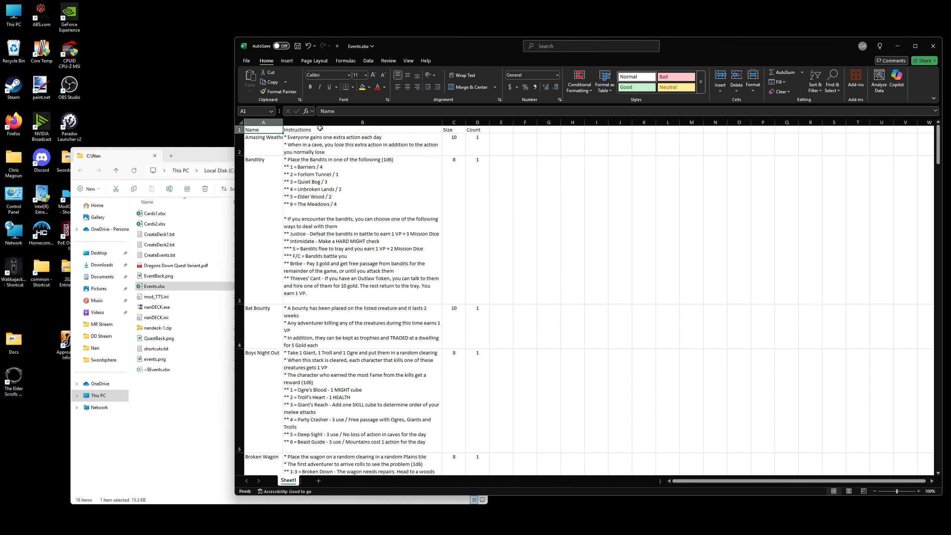
{"action": "left_click", "coordinate": [320, 129]}
{"action": "left_click", "coordinate": [454, 131]}
{"action": "left_click", "coordinate": [480, 130]}
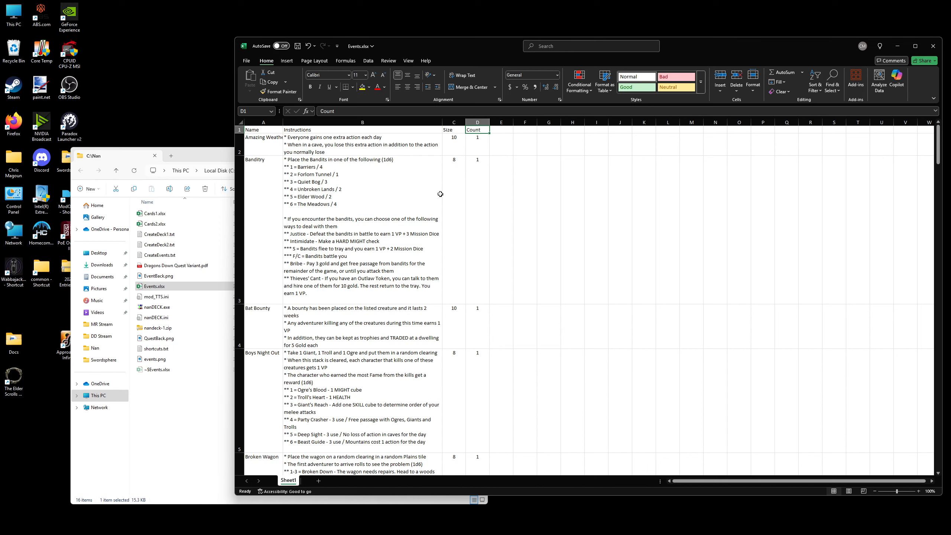
{"action": "left_click", "coordinate": [254, 132]}
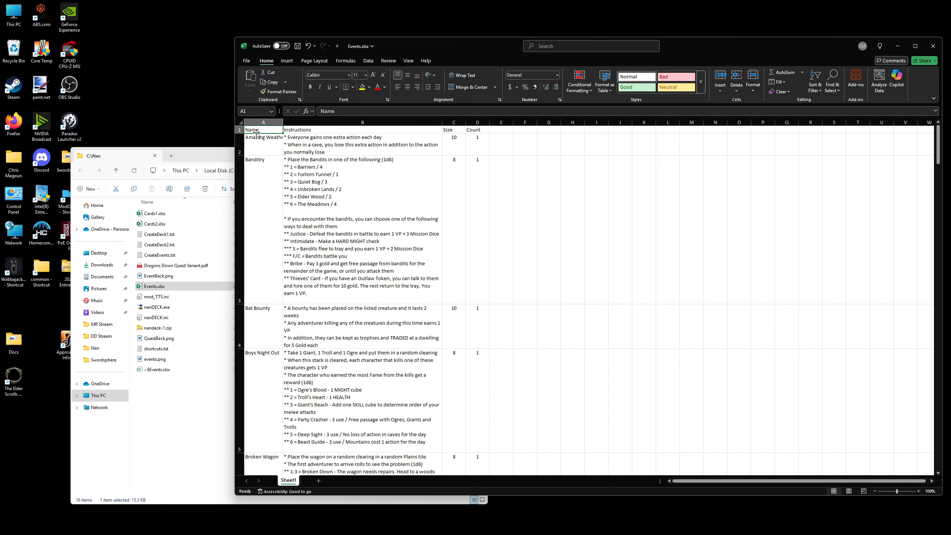
{"action": "left_click", "coordinate": [303, 131]}
{"action": "left_click", "coordinate": [453, 130]}
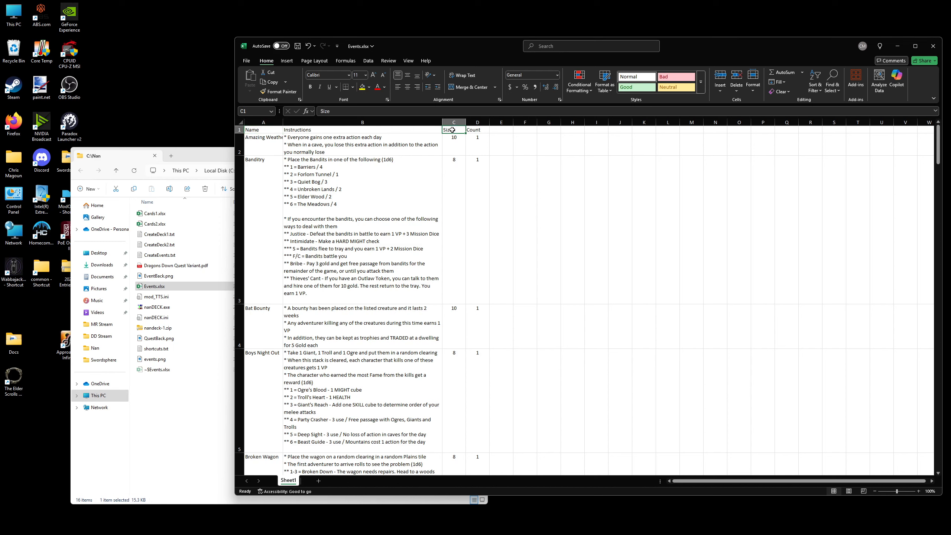
{"action": "left_click", "coordinate": [484, 130]}
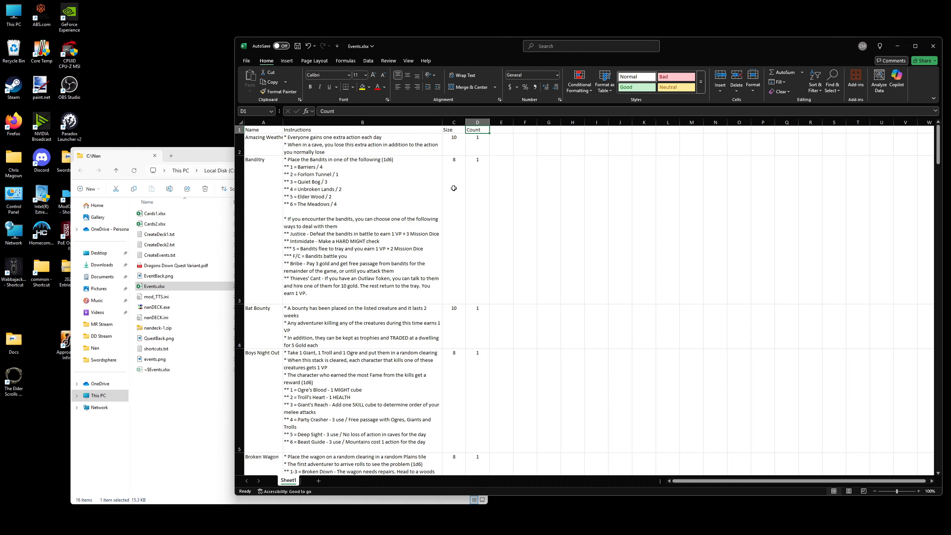
- In cell B38, enter "* A young, idealistic knight (top knight off the stack) is wandering the roads and has camped in a random clearing"
{"action": "left_click_drag", "start_coordinate": [937, 146], "coordinate": [937, 451]}
{"action": "left_click", "coordinate": [309, 415]}
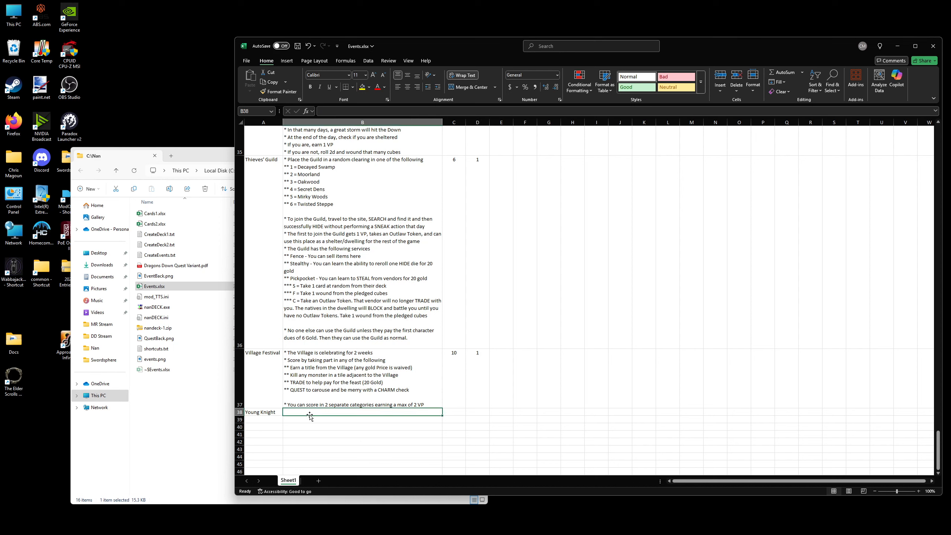
{"action": "type", "text": "*"}
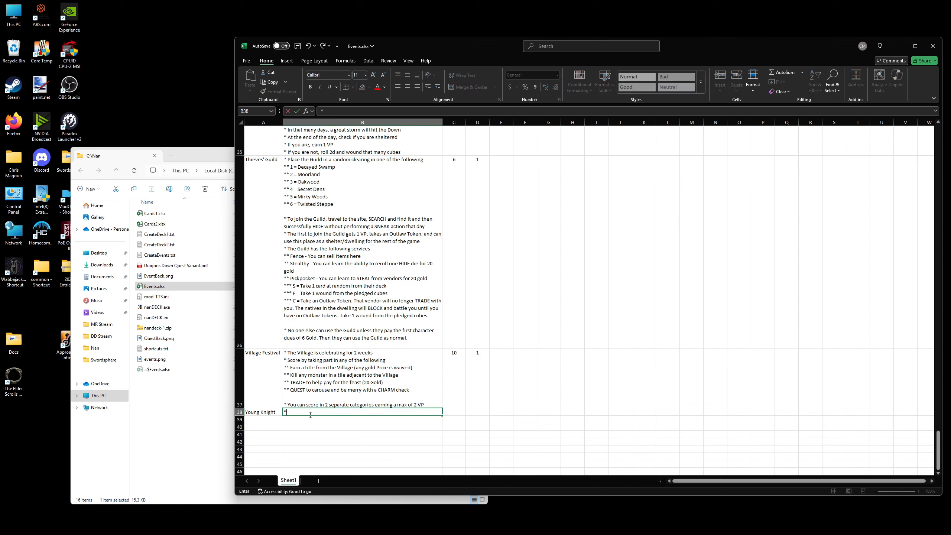
{"action": "type", "text": " A young, idealistic knight (top"}
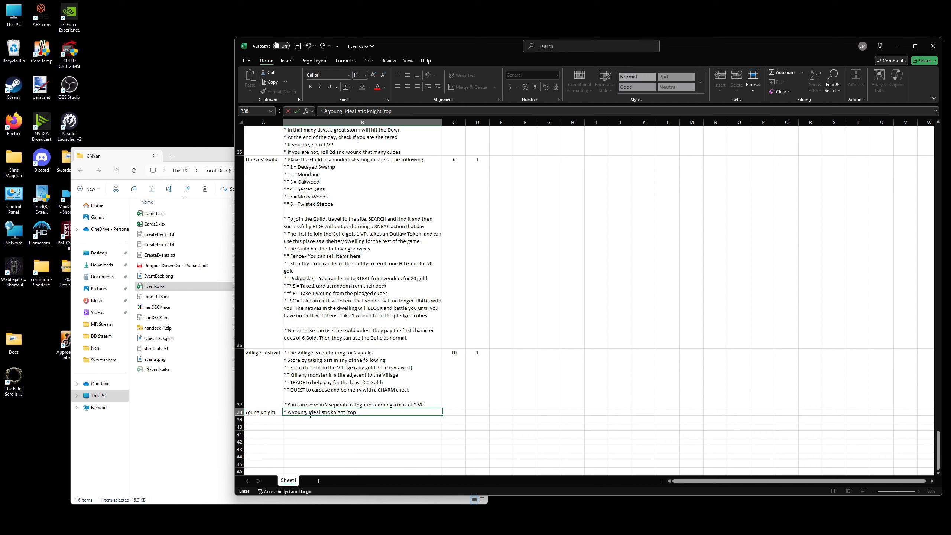
{"action": "type", "text": "night off the stack) is wandering the orad"}
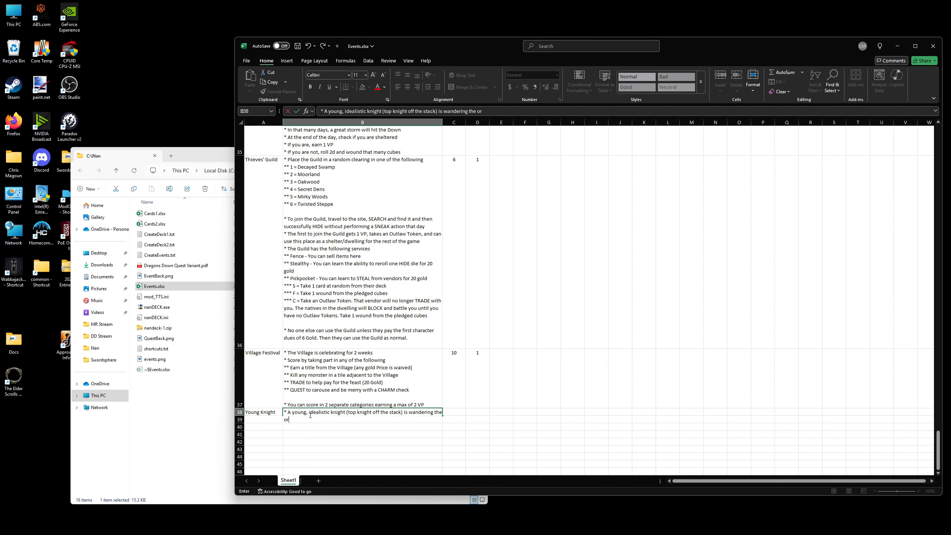
{"action": "key", "text": "BackSpace"}
{"action": "type", "text": "roads and has camped in a random clearing"}
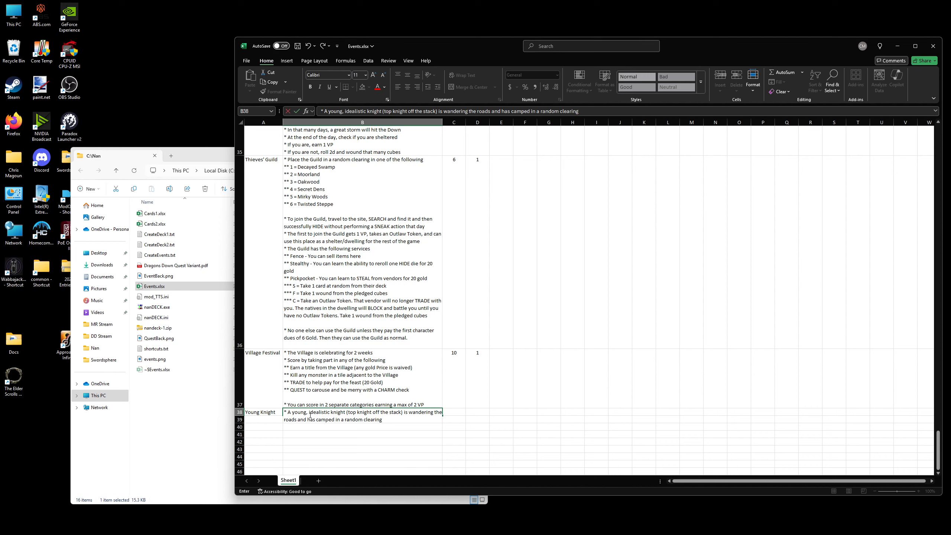
- Add a second line to the Young Knight instructions: "* Head to that clearing and the knight will BLOCK and assess you"
{"action": "key", "text": "alt+Return"}
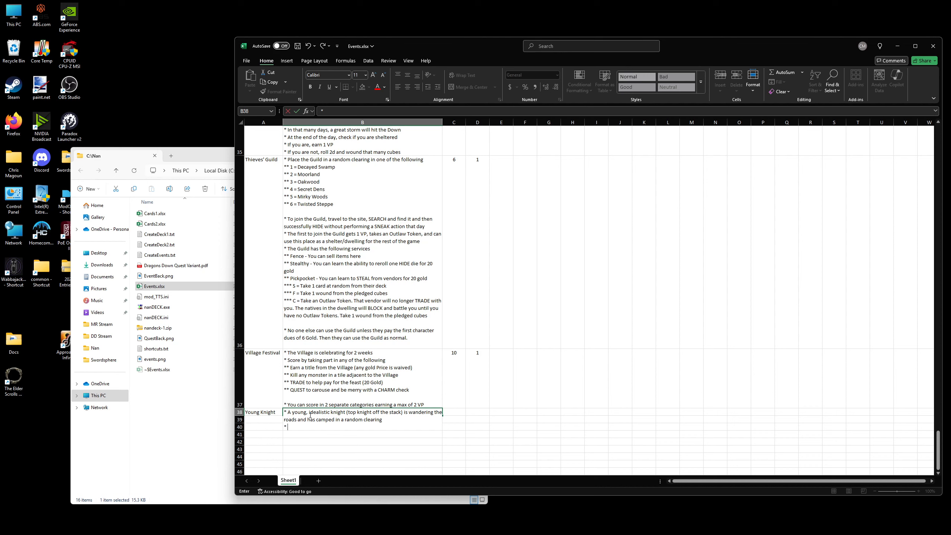
{"action": "type", "text": "* Head to that clearing and the "}
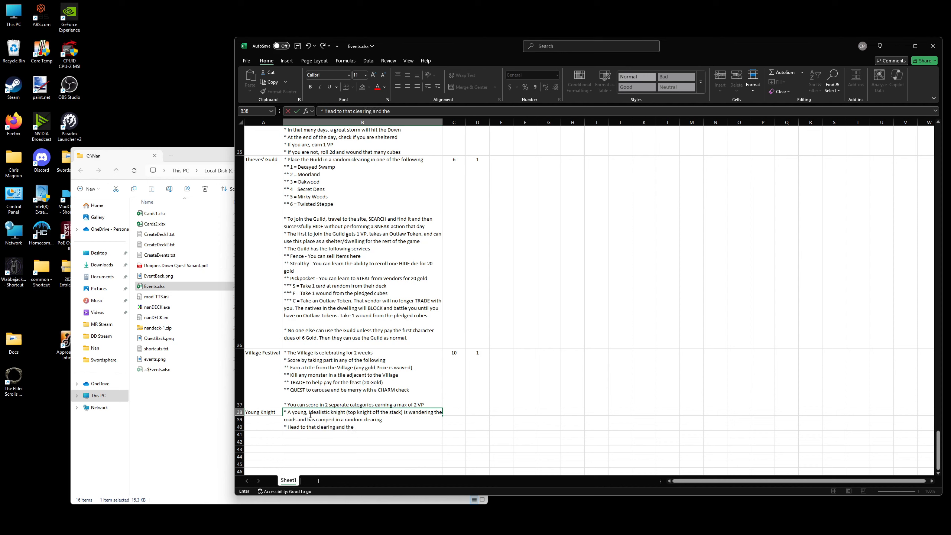
{"action": "type", "text": "knight will B"}
{"action": "type", "text": "LOCK and assess you"}
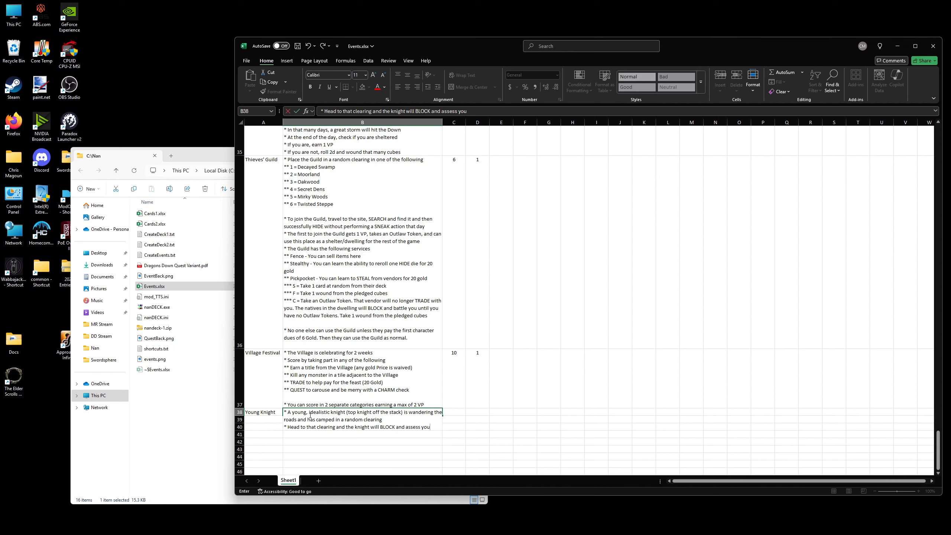
{"action": "key", "text": "Tab"}
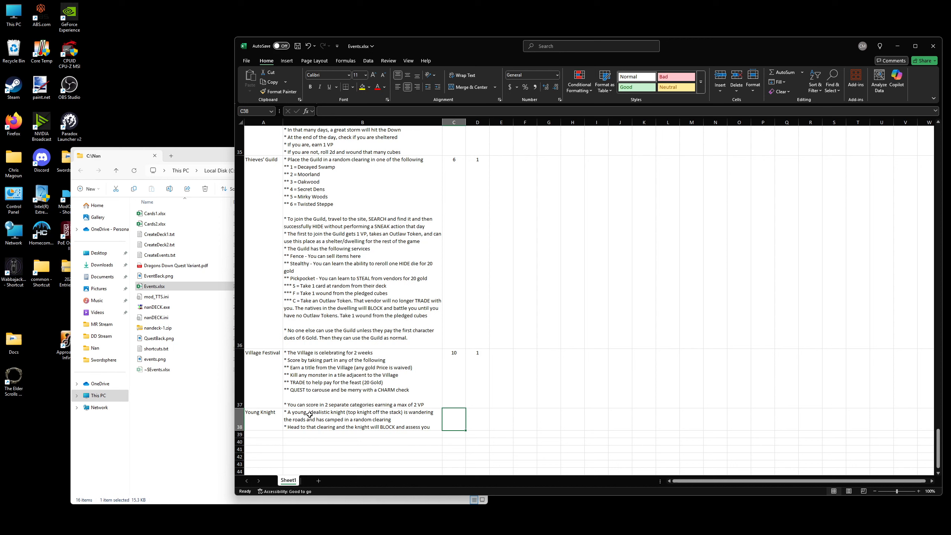
- Set the Young Knight event's Size to 8 and its Count to 1 in row 38
{"action": "type", "text": "8"}
{"action": "key", "text": "Tab"}
{"action": "type", "text": "1"}
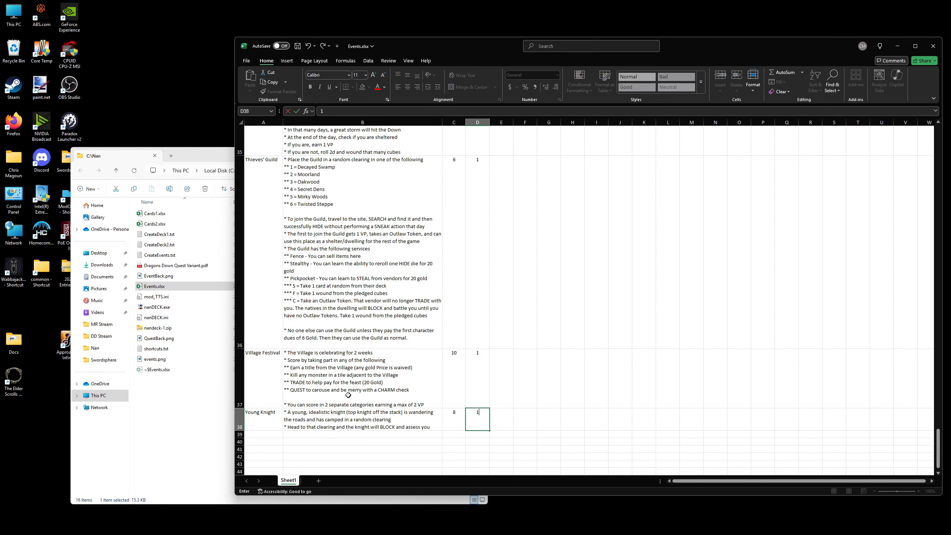
{"action": "key", "text": "shift+Return"}
{"action": "scroll", "coordinate": [420, 408], "scroll_direction": "down", "scroll_amount": 2}
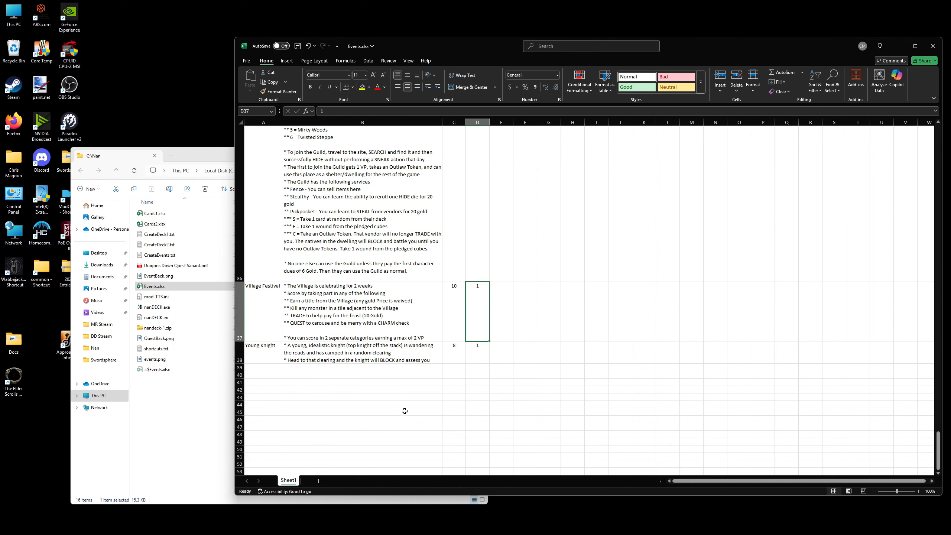
- Save the Events.xlsx workbook with the Young Knight row and minimize the Excel window
{"action": "left_click", "coordinate": [388, 353]}
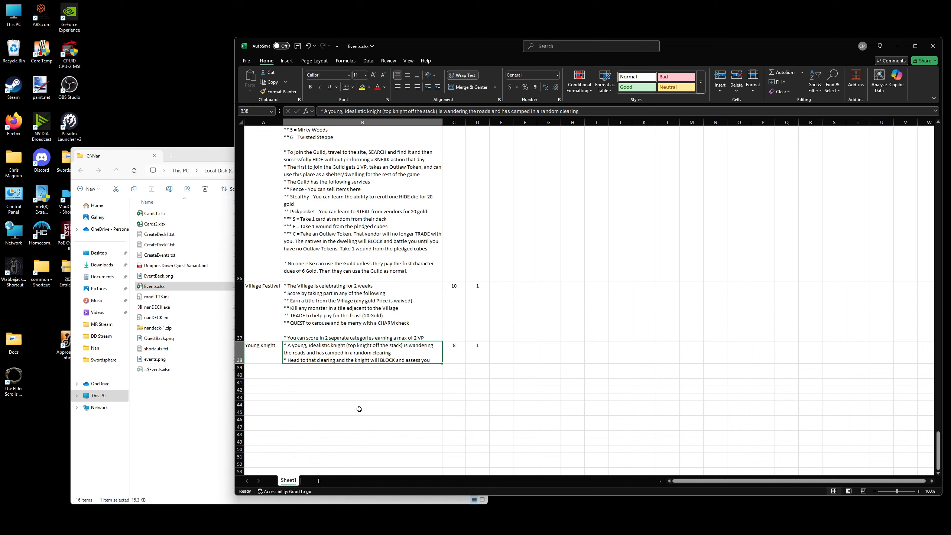
{"action": "left_click", "coordinate": [297, 45]}
{"action": "left_click", "coordinate": [897, 45]}
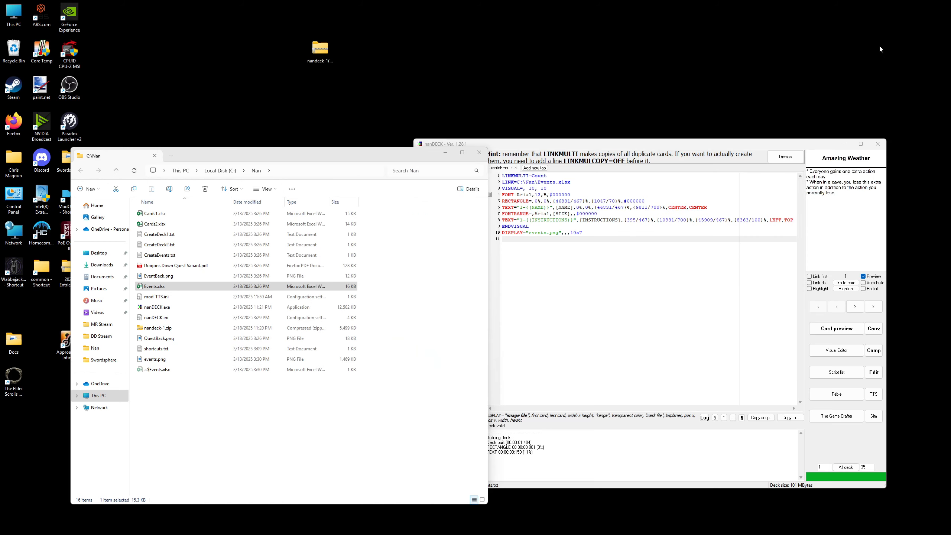
- Switch to nanDECK, preview the last card, Young Knight, in the Visual Editor and close the editor without saving changes
{"action": "left_click", "coordinate": [492, 291]}
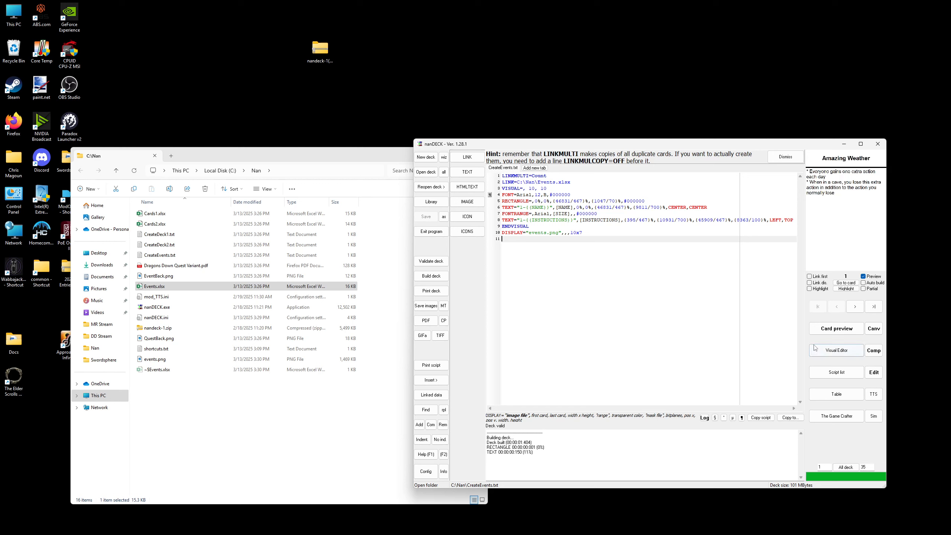
{"action": "left_click", "coordinate": [836, 350]}
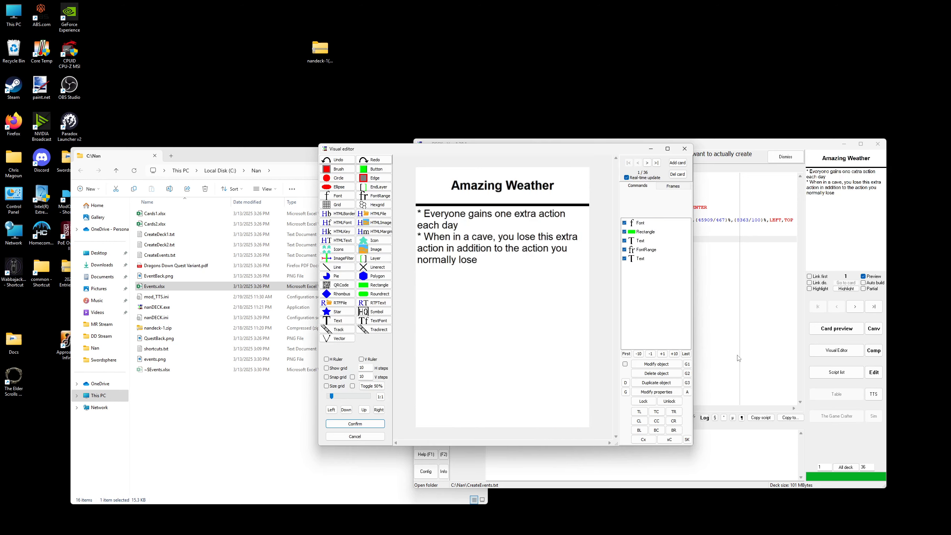
{"action": "left_click", "coordinate": [656, 164]}
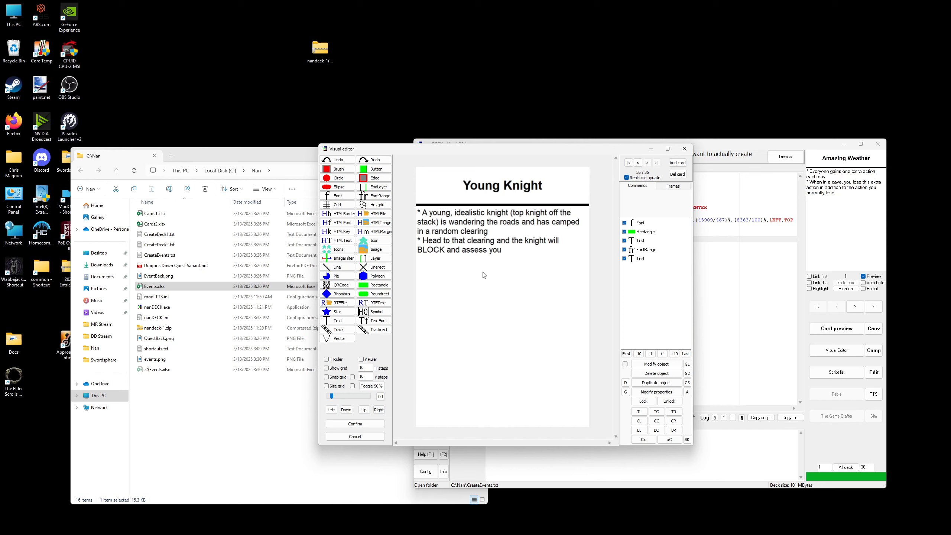
{"action": "left_click", "coordinate": [684, 150]}
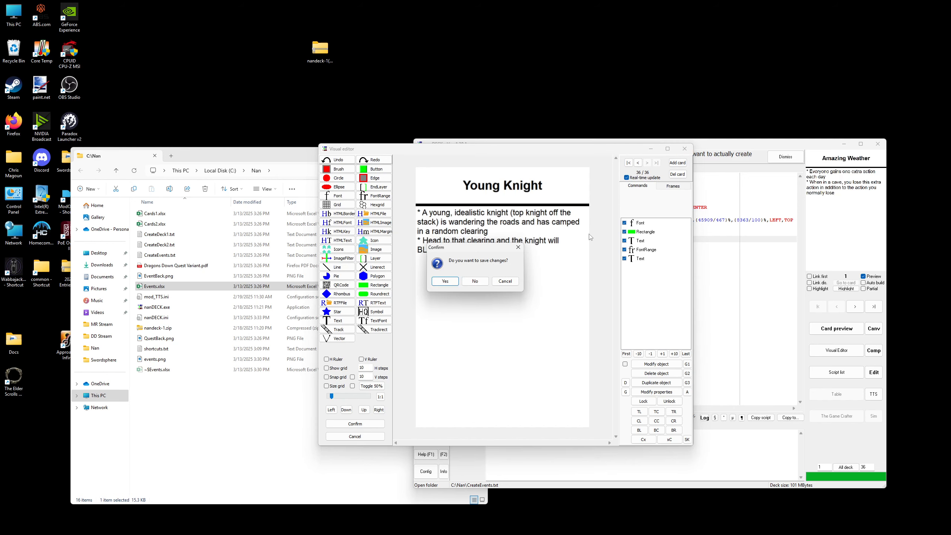
{"action": "left_click", "coordinate": [473, 282]}
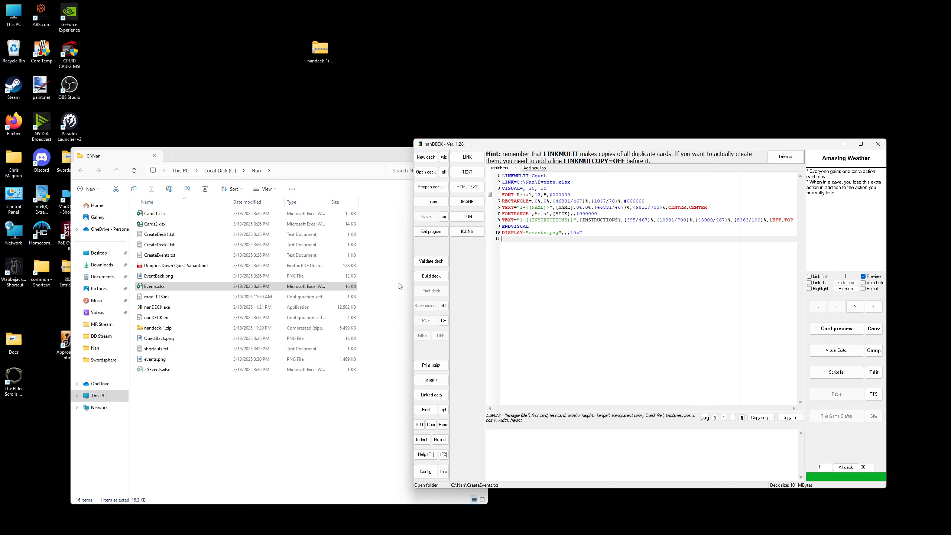
- Build the deck to regenerate events.png and check the Young Knight card at closer zoom in the image
{"action": "left_click", "coordinate": [431, 276]}
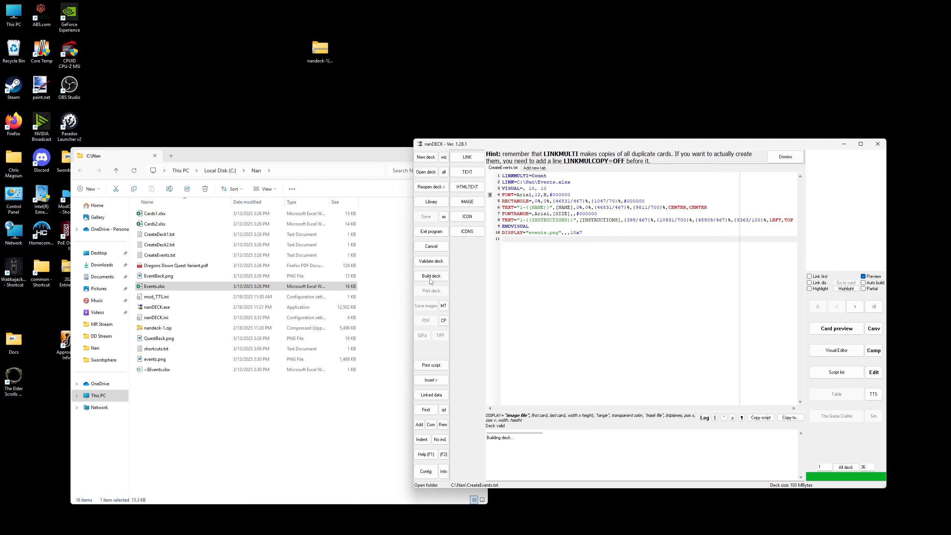
{"action": "double_click", "coordinate": [165, 360]}
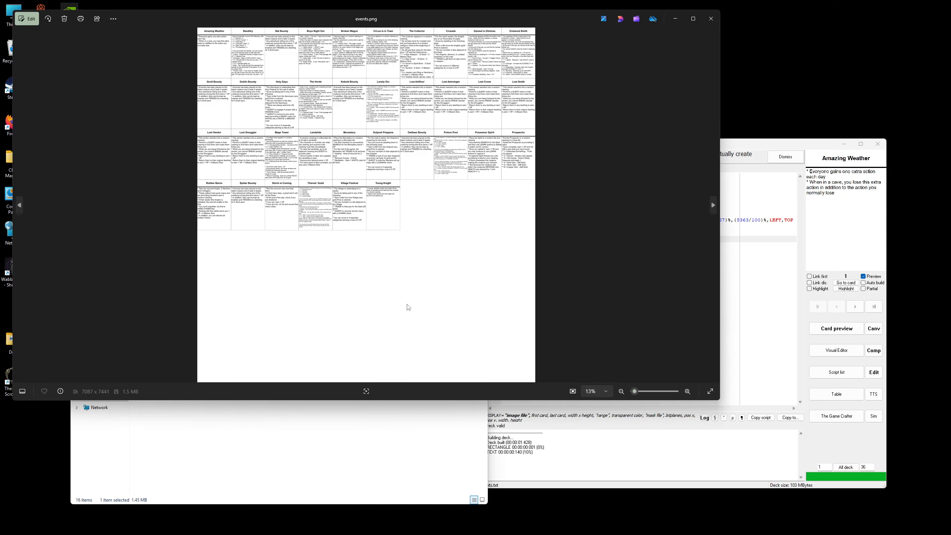
{"action": "scroll", "coordinate": [406, 318], "scroll_direction": "up", "scroll_amount": 5}
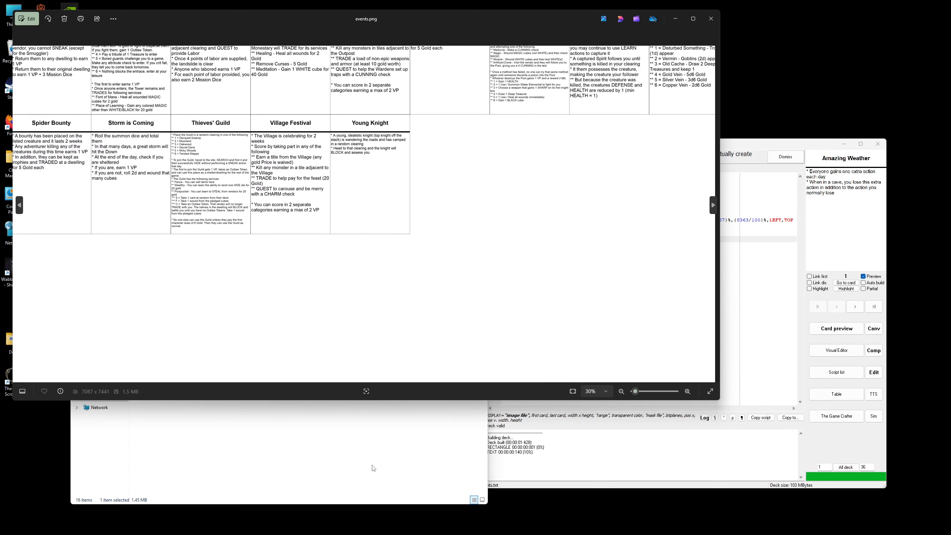
{"action": "scroll", "coordinate": [390, 282], "scroll_direction": "up", "scroll_amount": 3}
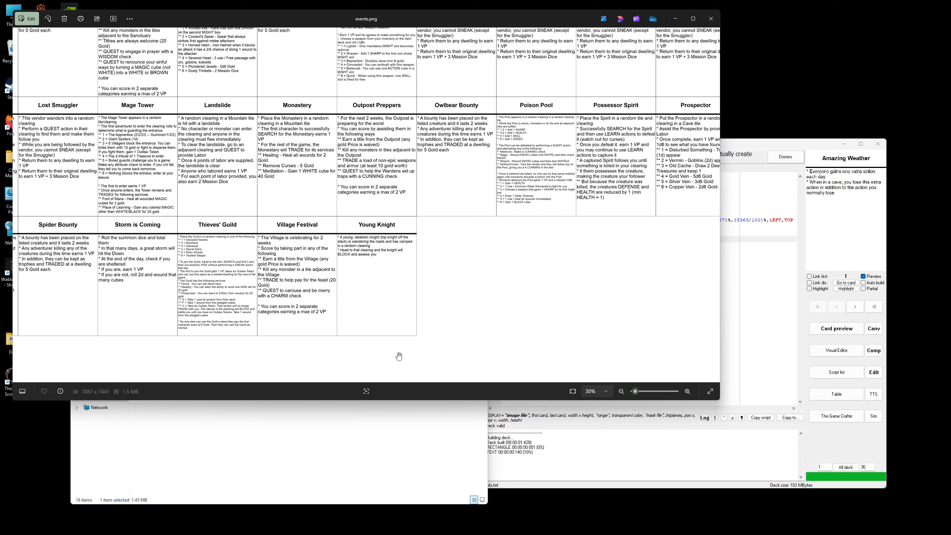
{"action": "left_click", "coordinate": [710, 18]}
- Select Events.xlsx in the Nan folder and bring its open workbook back up in Excel
{"action": "left_click", "coordinate": [593, 296]}
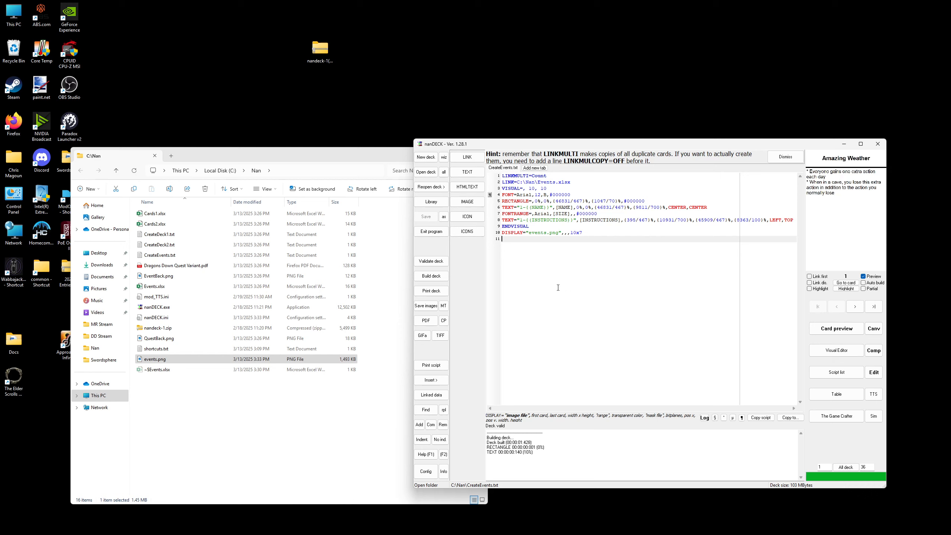
{"action": "left_click", "coordinate": [156, 288]}
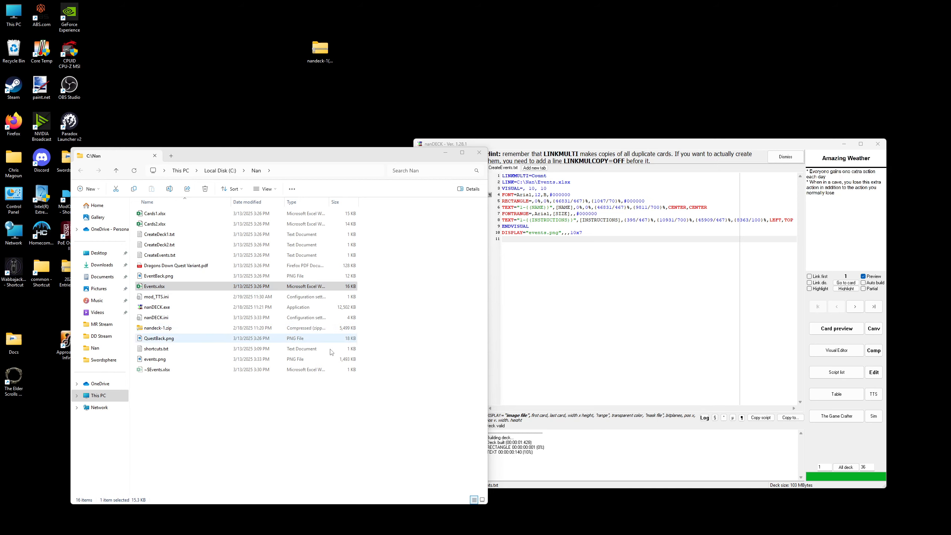
{"action": "mouse_move", "coordinate": [310, 534]}
{"action": "left_click", "coordinate": [226, 527]}
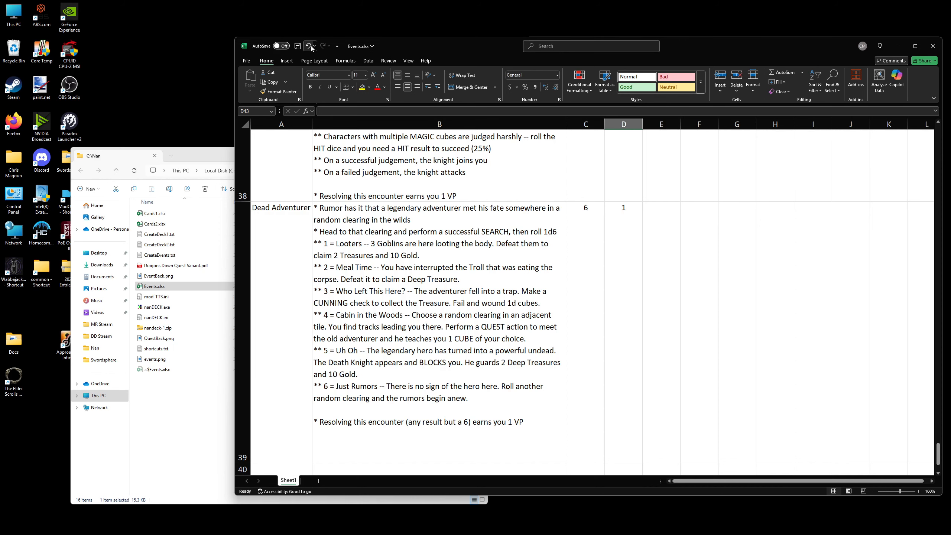
- Look over the Young Knight and Dead Adventurer rows and save the Events.xlsx workbook
{"action": "left_click", "coordinate": [577, 302]}
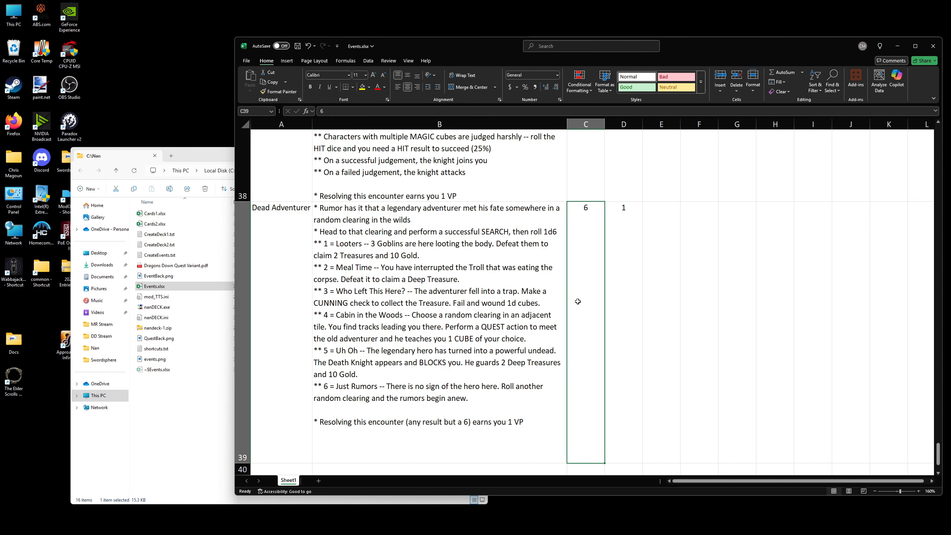
{"action": "scroll", "coordinate": [430, 303], "scroll_direction": "up", "scroll_amount": 3}
{"action": "scroll", "coordinate": [430, 303], "scroll_direction": "down", "scroll_amount": 2}
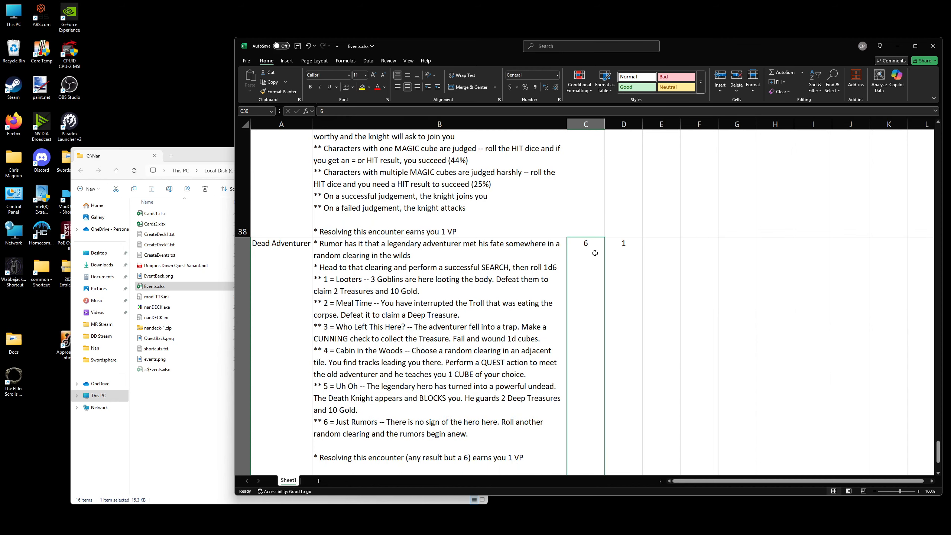
{"action": "left_click", "coordinate": [297, 46]}
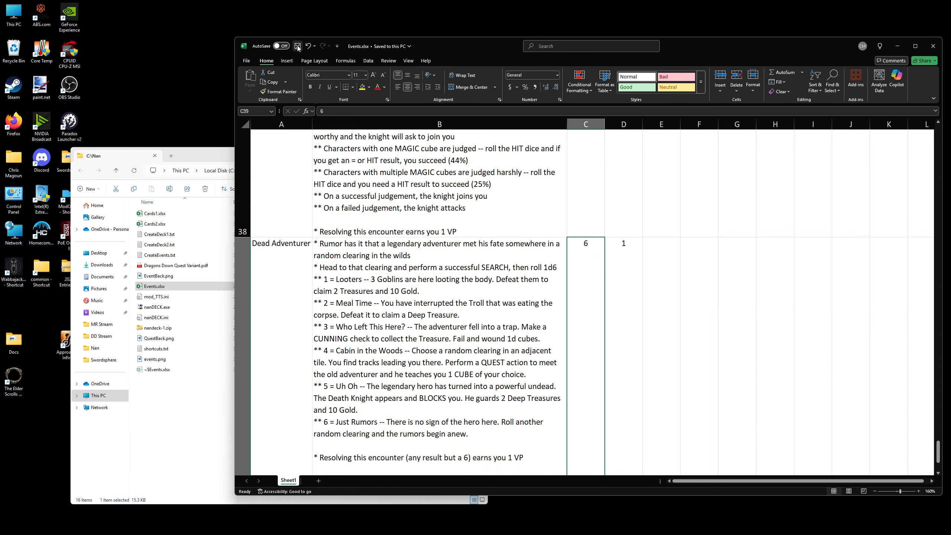
- Minimize Excel and preview the last card, Dead Adventurer, in nanDECK's Visual Editor
{"action": "left_click", "coordinate": [898, 46]}
{"action": "left_click", "coordinate": [837, 351]}
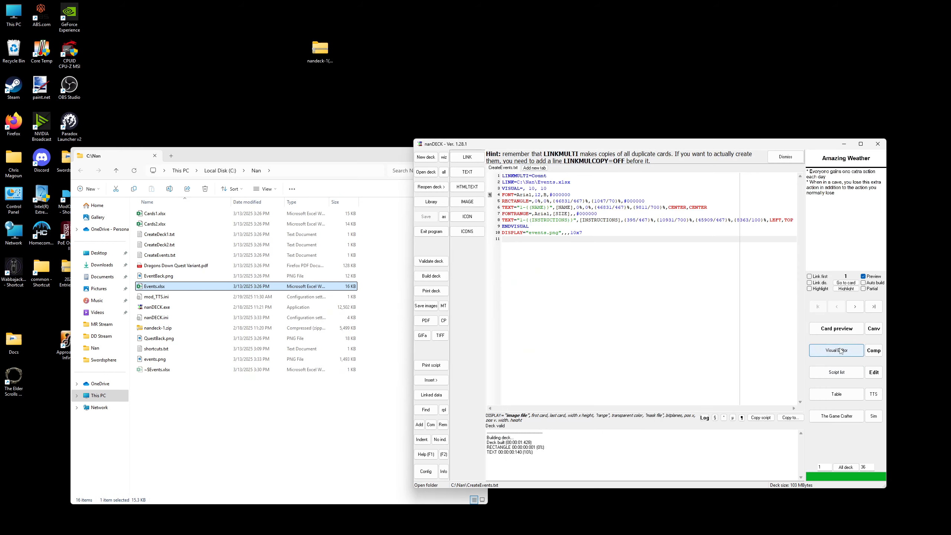
{"action": "left_click", "coordinate": [658, 163]}
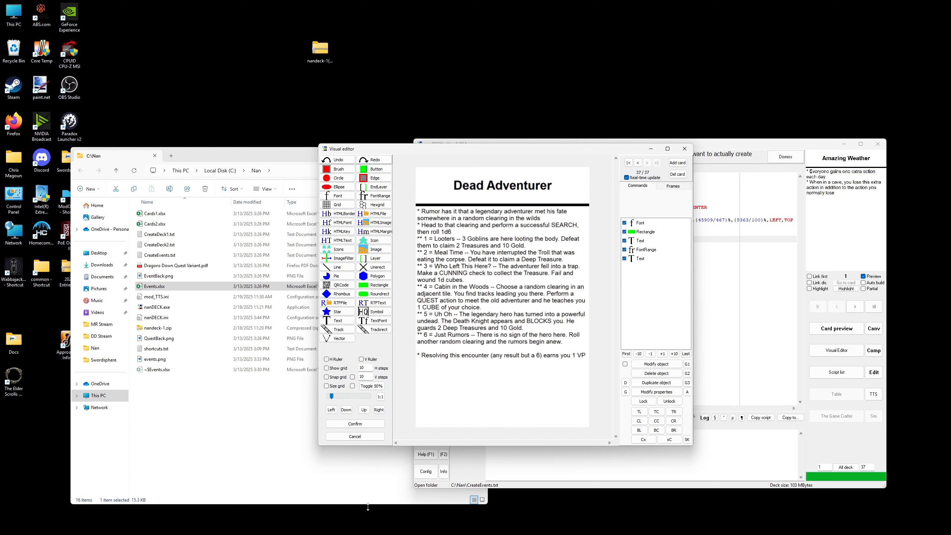
- Return to the Events.xlsx workbook in Excel and set the Dead Adventurer event's Size in cell C39 to 8
{"action": "left_click", "coordinate": [226, 525]}
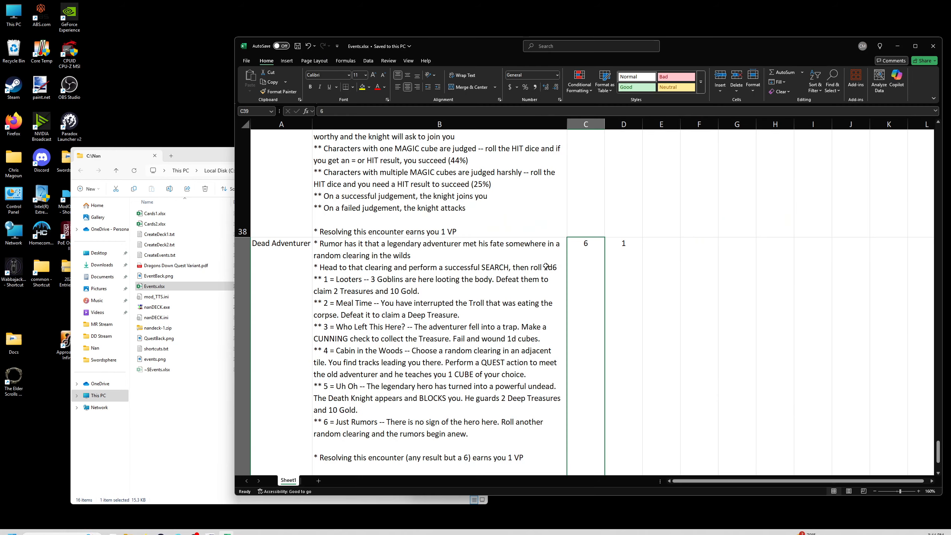
{"action": "double_click", "coordinate": [588, 250]}
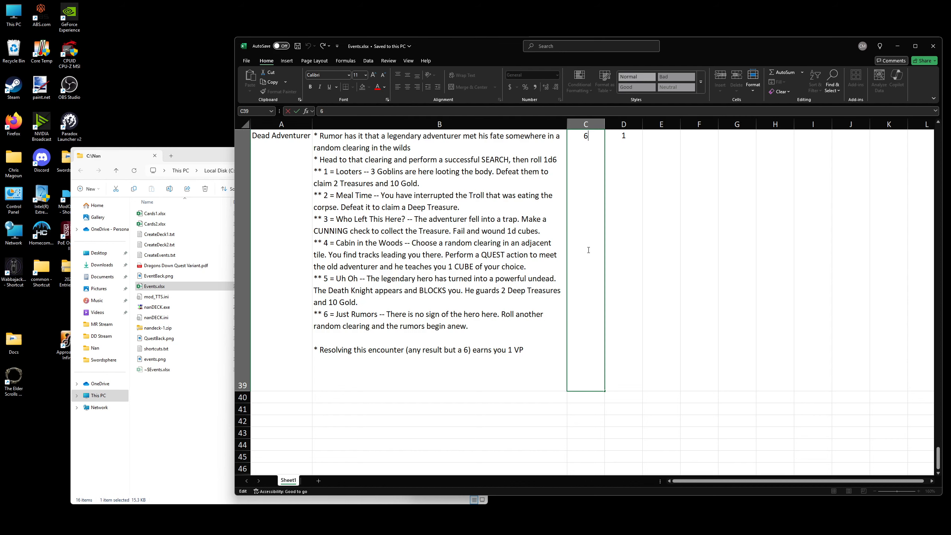
{"action": "key", "text": "BackSpace"}
{"action": "type", "text": "8"}
{"action": "key", "text": "ctrl+Return"}
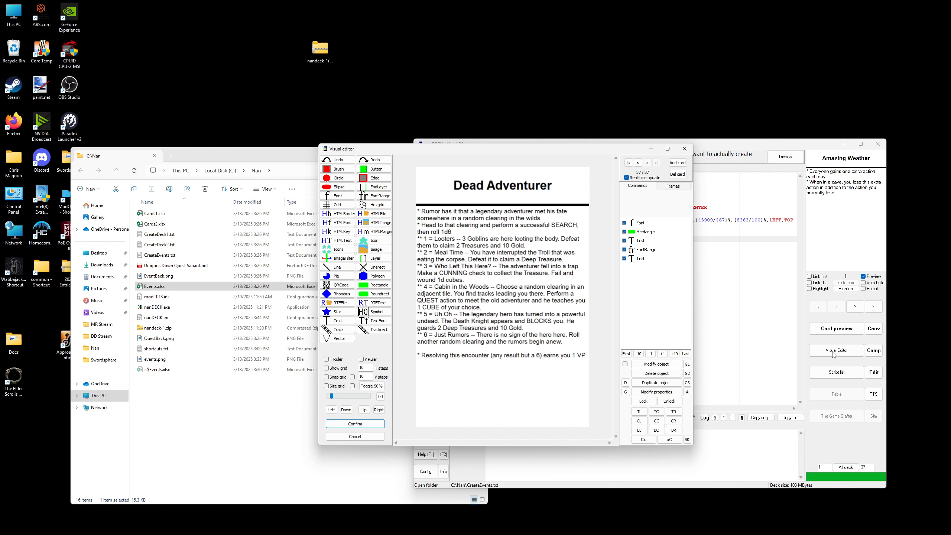
- Compare the Young Knight card with the Dead Adventurer card in nanDECK's Visual Editor
{"action": "left_click", "coordinate": [637, 163]}
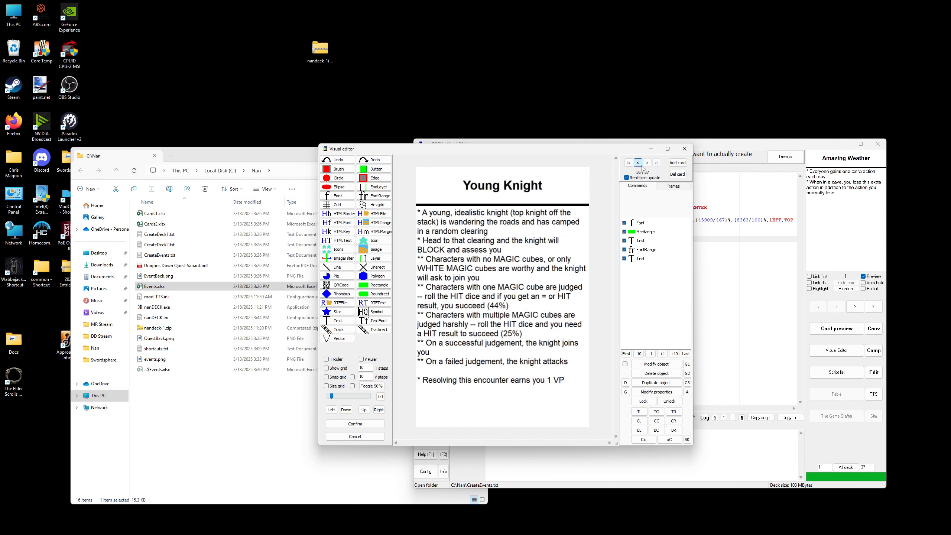
{"action": "left_click", "coordinate": [647, 164]}
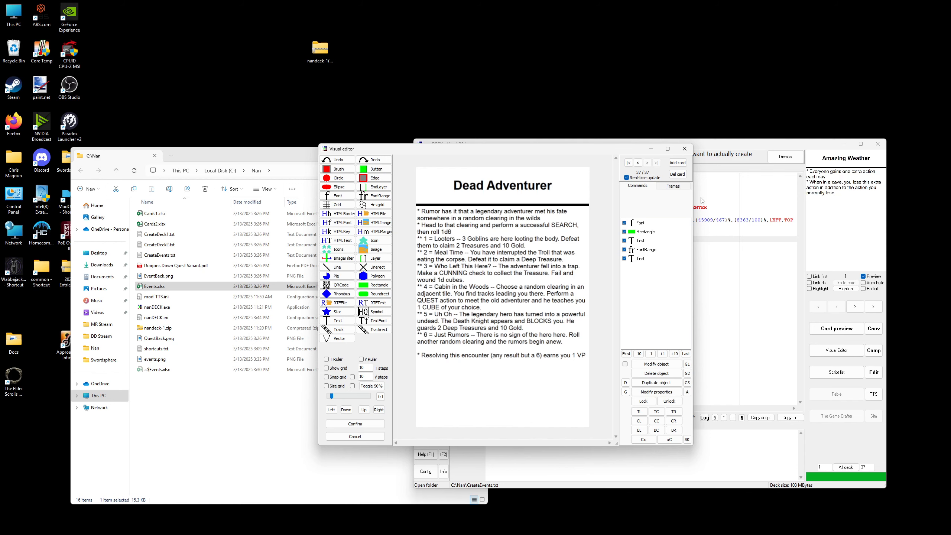
- Close the Visual Editor without saving, reopen it to reload the workbook data, and preview the last card, Dead Adventurer
{"action": "left_click", "coordinate": [684, 148]}
{"action": "left_click", "coordinate": [475, 282]}
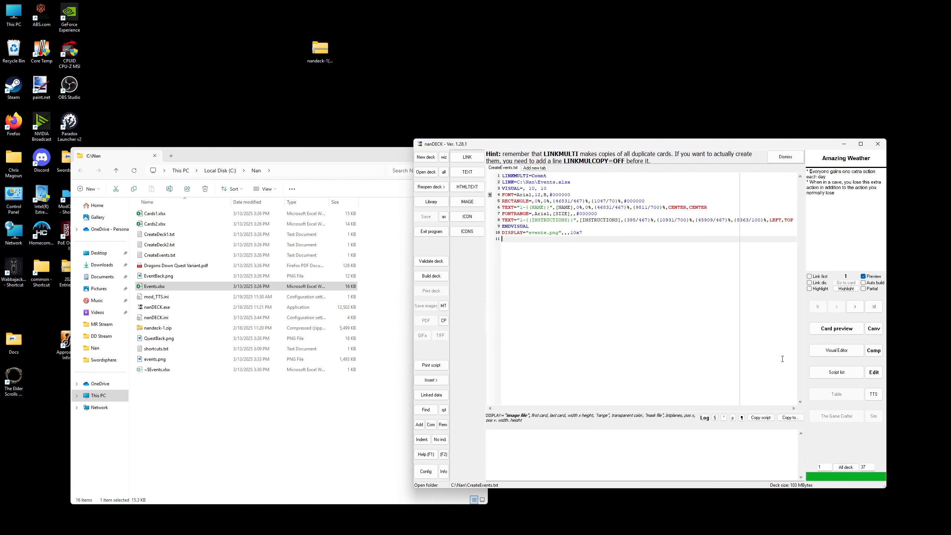
{"action": "left_click", "coordinate": [835, 350]}
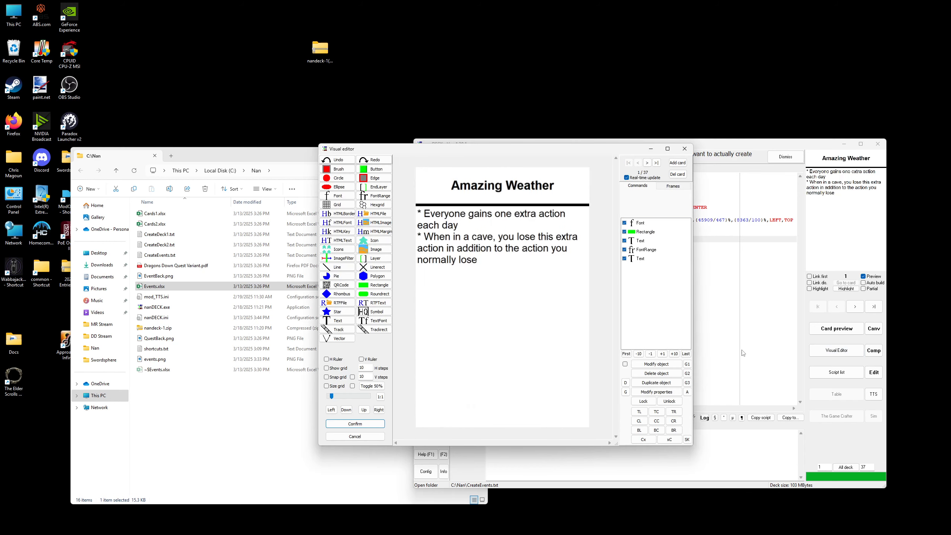
{"action": "left_click", "coordinate": [656, 163]}
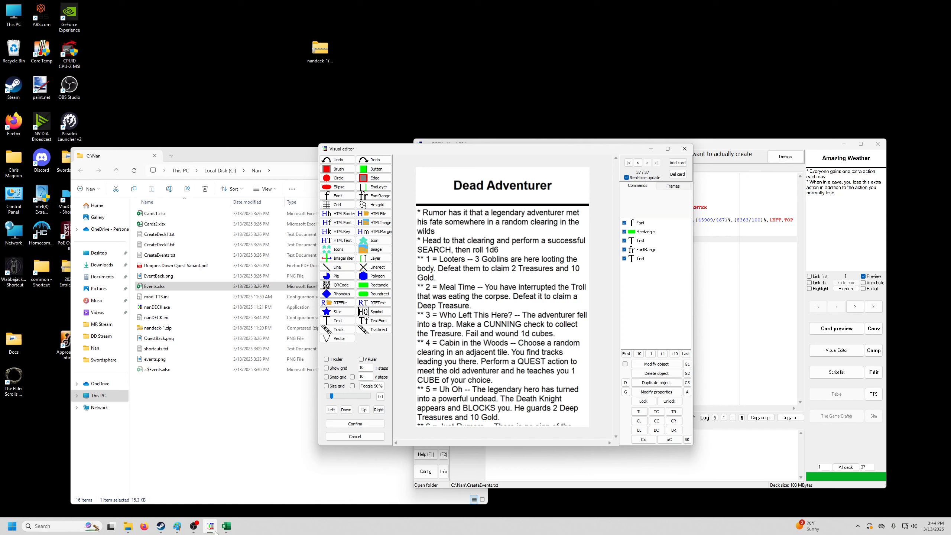
- Switch to Excel, set the Dead Adventurer event's Size in cell C39 to 7, save Events.xlsx and minimize the workbook
{"action": "left_click", "coordinate": [226, 526]}
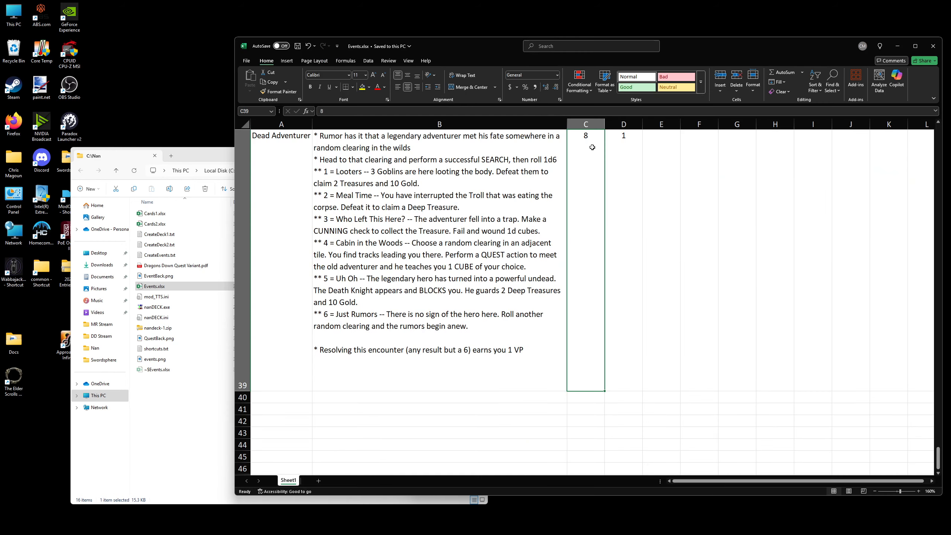
{"action": "double_click", "coordinate": [593, 138]}
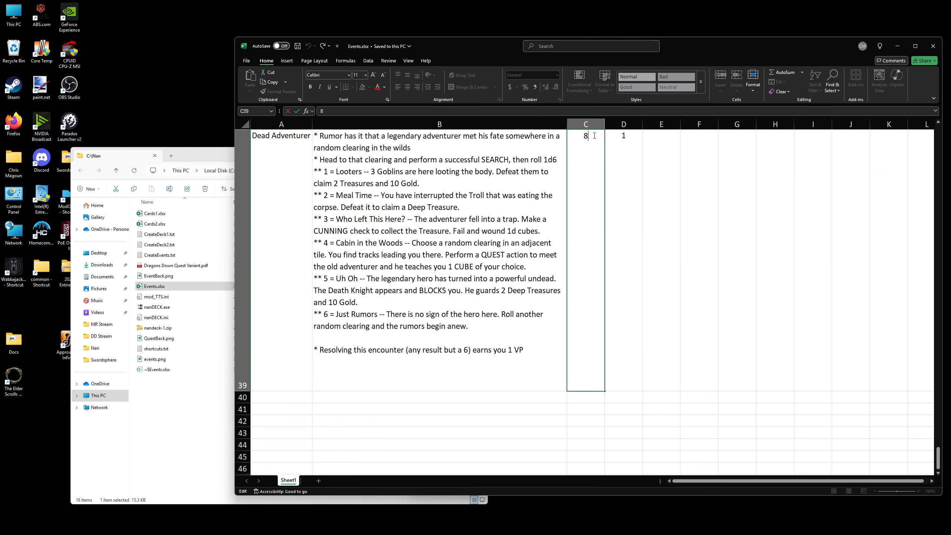
{"action": "key", "text": "Return"}
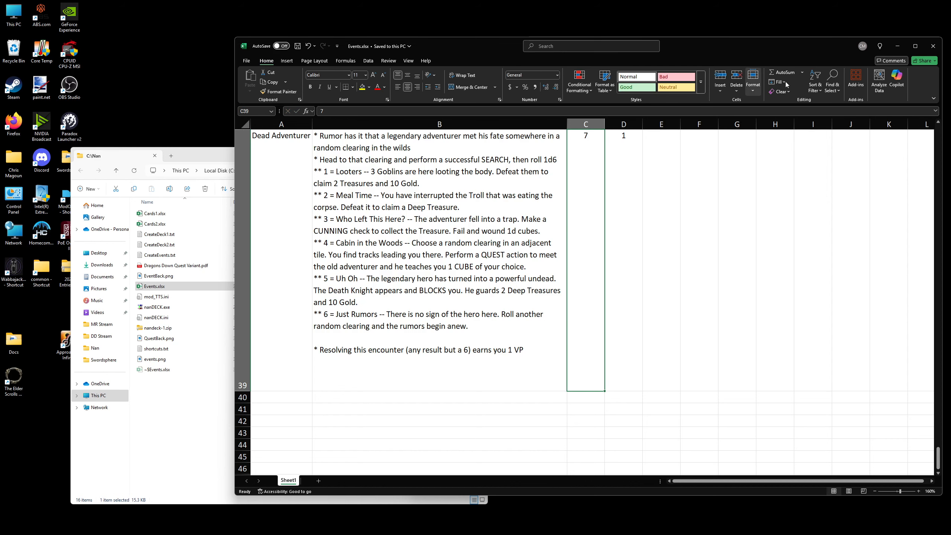
{"action": "left_click", "coordinate": [899, 46]}
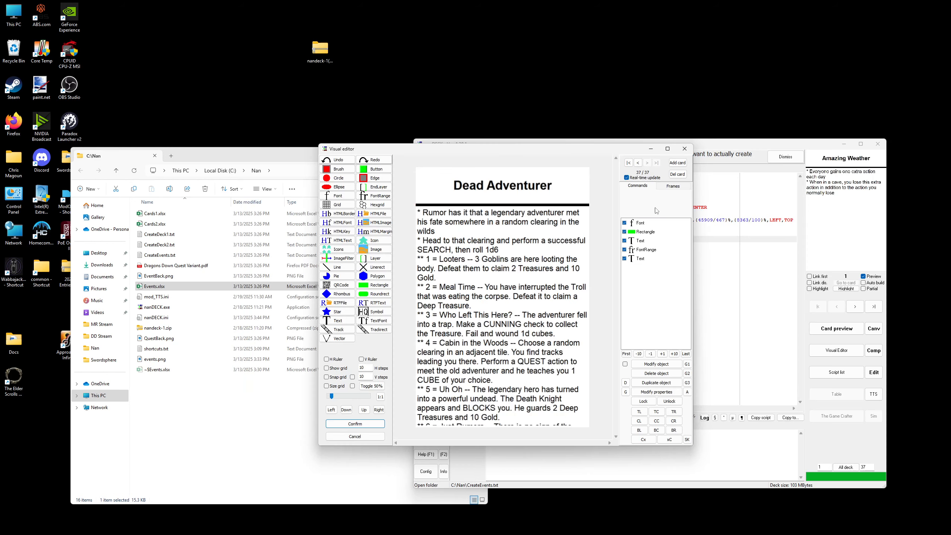
- Reload nanDECK's Visual Editor to check the resized Dead Adventurer card, discarding editor changes each time it is closed
{"action": "left_click", "coordinate": [684, 148]}
{"action": "left_click", "coordinate": [472, 280]}
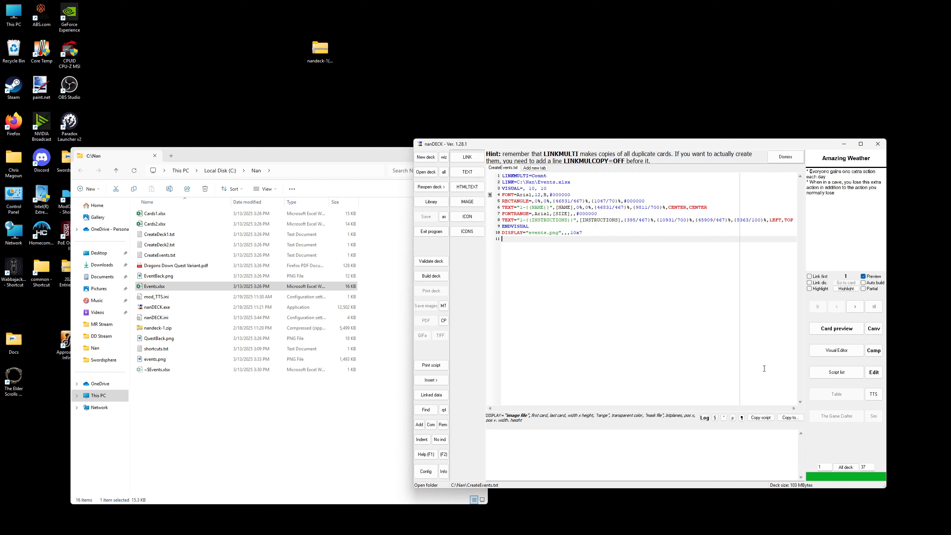
{"action": "left_click", "coordinate": [835, 352]}
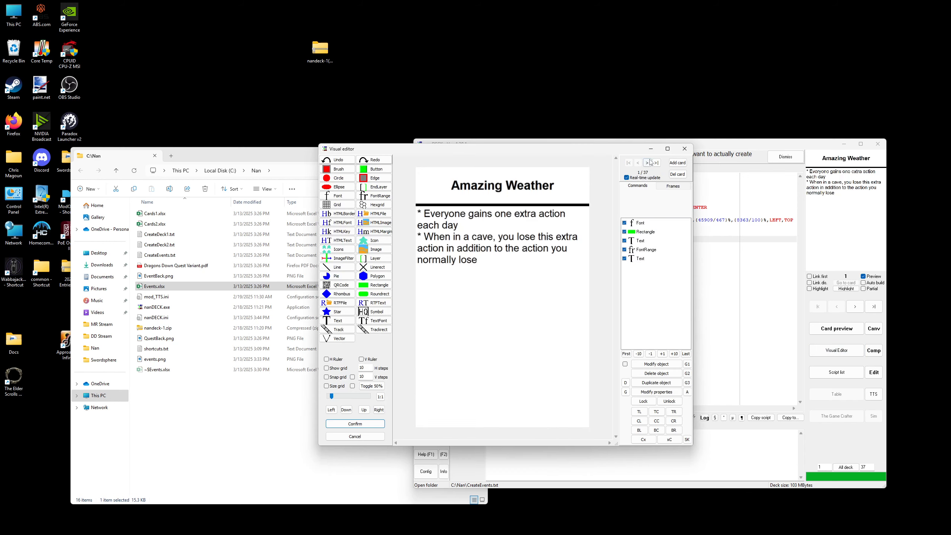
{"action": "left_click", "coordinate": [656, 163]}
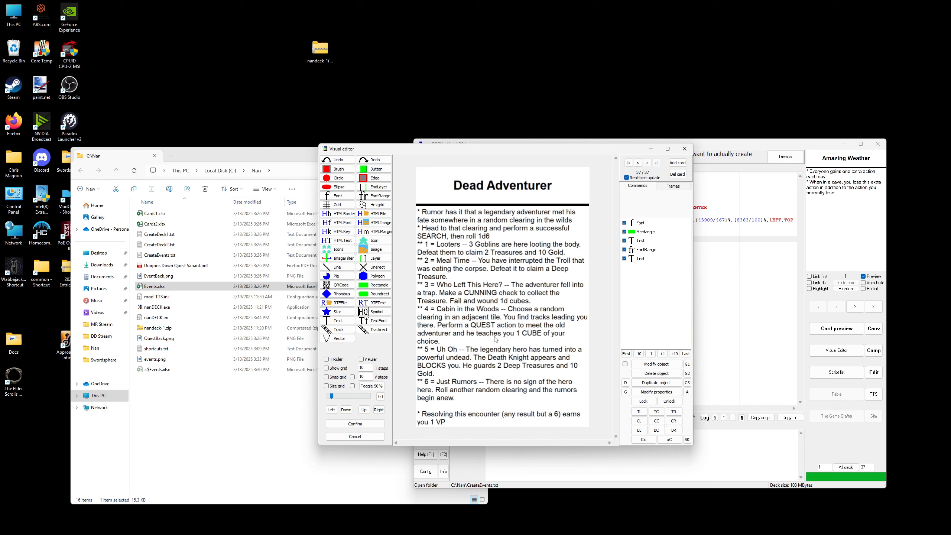
{"action": "left_click", "coordinate": [689, 147]}
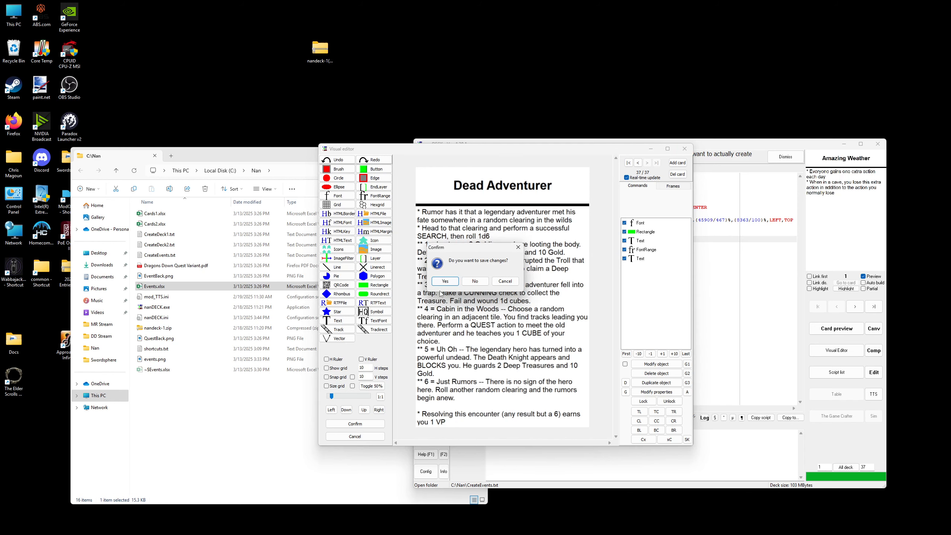
{"action": "left_click", "coordinate": [483, 283]}
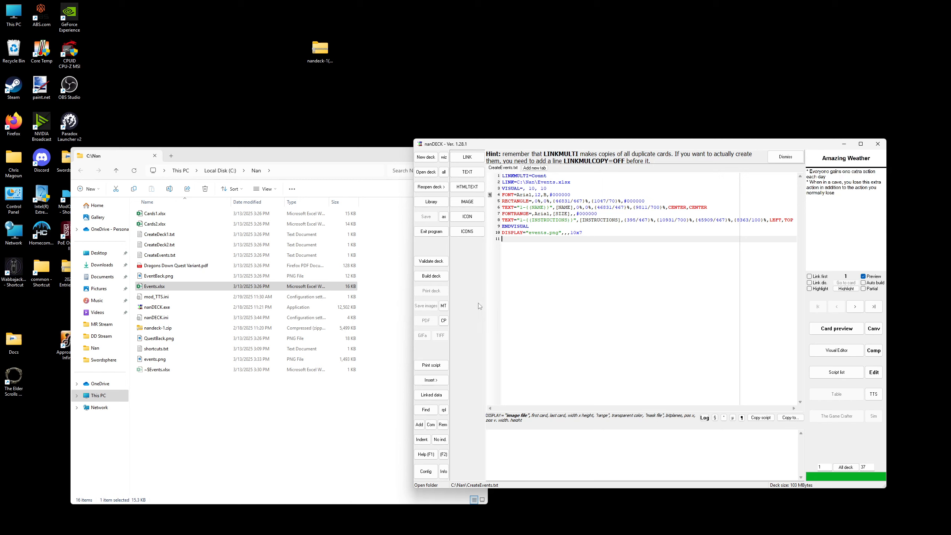
- Validate the CreateEvents.txt script and build the deck to regenerate events.png
{"action": "mouse_move", "coordinate": [370, 529]}
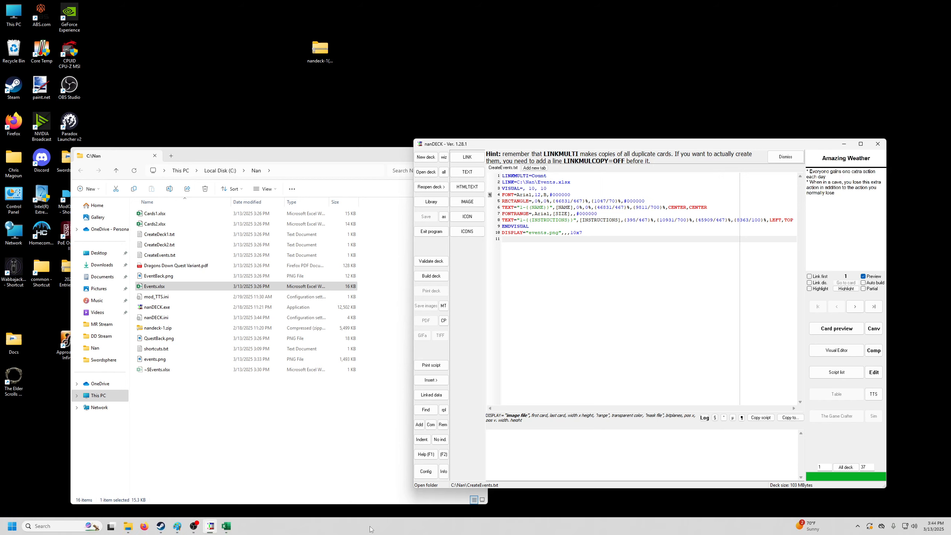
{"action": "left_click", "coordinate": [426, 265]}
{"action": "left_click", "coordinate": [430, 278]}
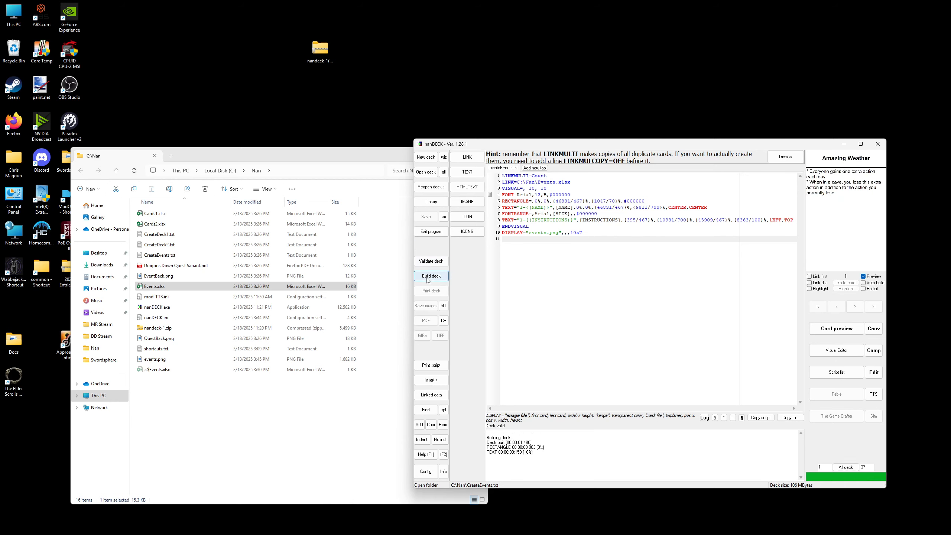
- Open events.png from the Nan folder, examine the Young Knight and Dead Adventurer cards up close, and close the image
{"action": "left_click", "coordinate": [220, 388]}
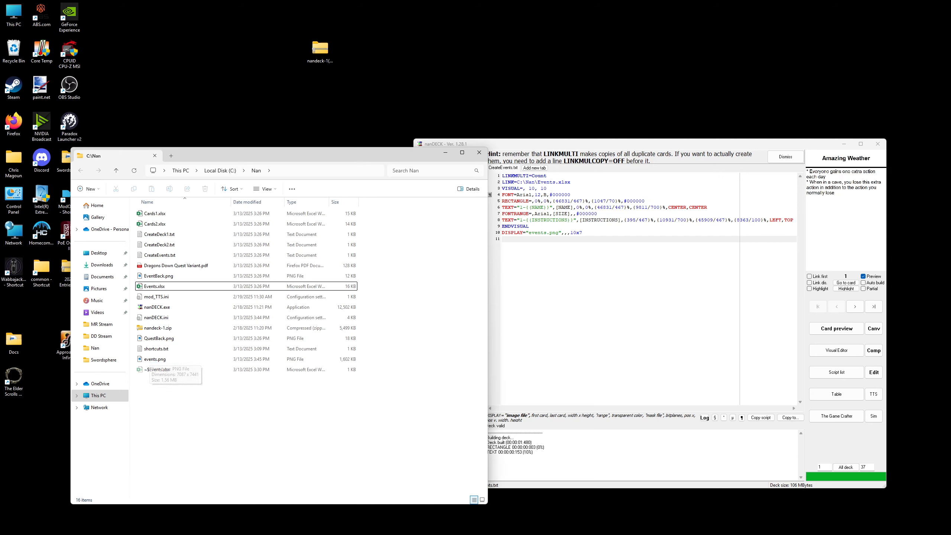
{"action": "double_click", "coordinate": [157, 359]}
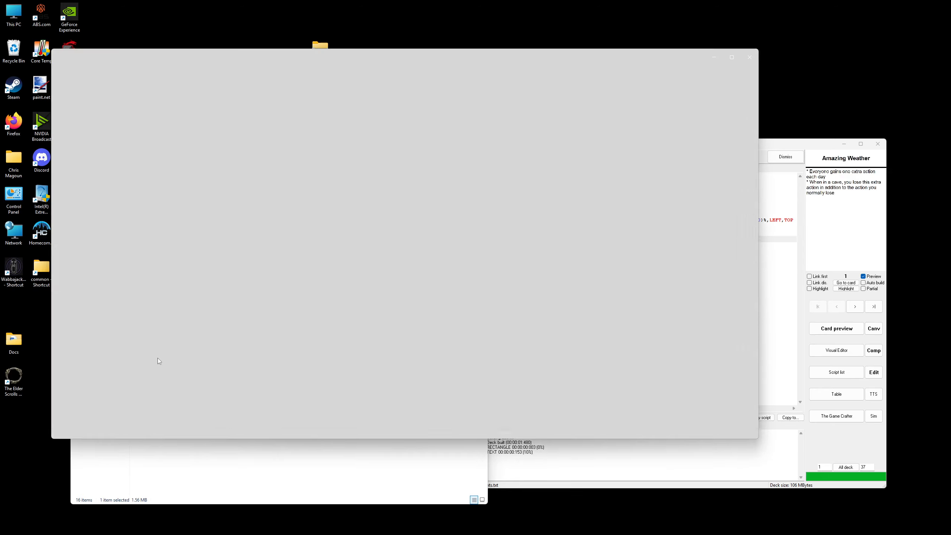
{"action": "scroll", "coordinate": [422, 343], "scroll_direction": "up", "scroll_amount": 5}
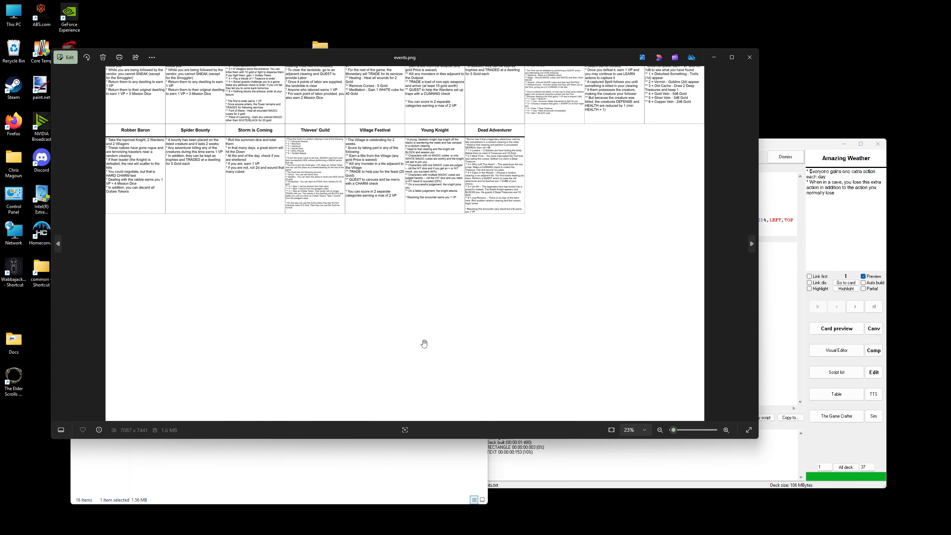
{"action": "left_click_drag", "start_coordinate": [430, 296], "coordinate": [426, 347]}
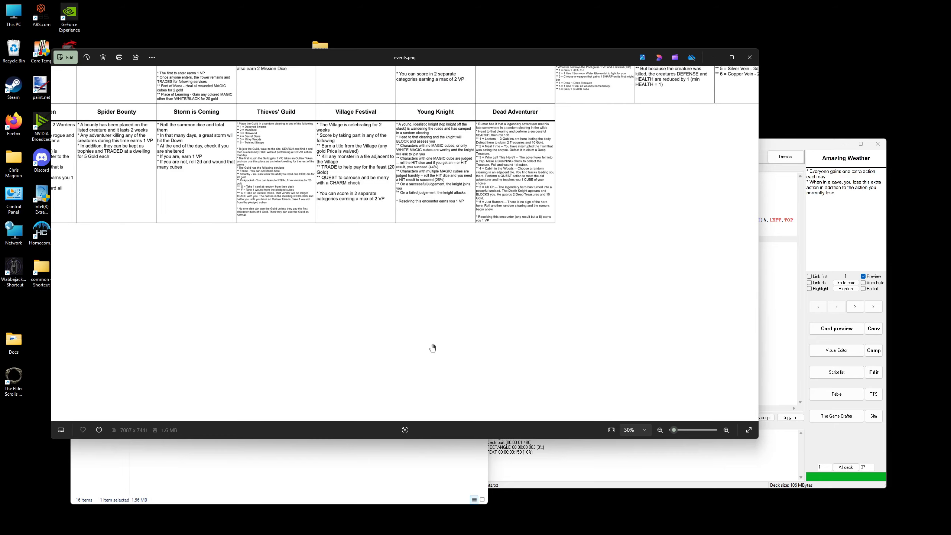
{"action": "scroll", "coordinate": [479, 336], "scroll_direction": "up", "scroll_amount": 1}
{"action": "scroll", "coordinate": [479, 335], "scroll_direction": "up", "scroll_amount": 2}
{"action": "left_click_drag", "start_coordinate": [458, 297], "coordinate": [444, 369]}
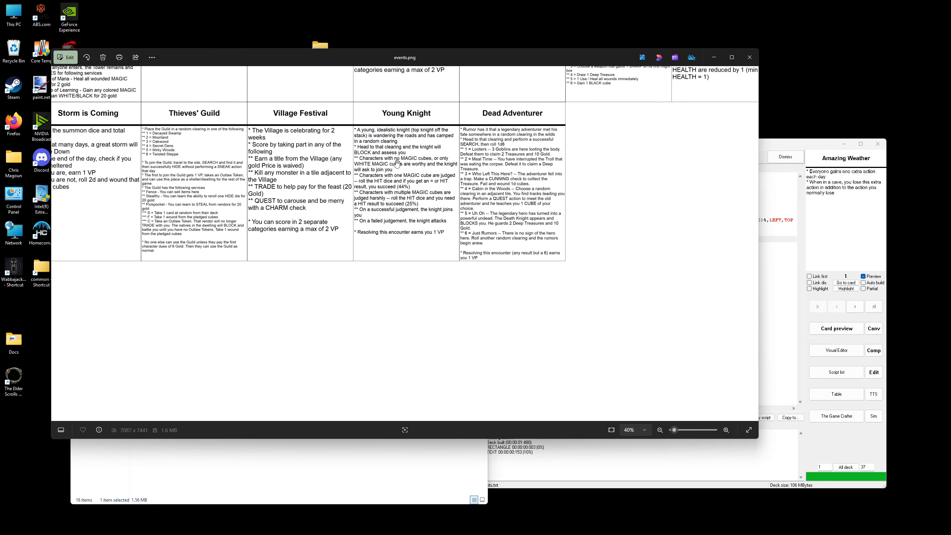
{"action": "left_click", "coordinate": [749, 57]}
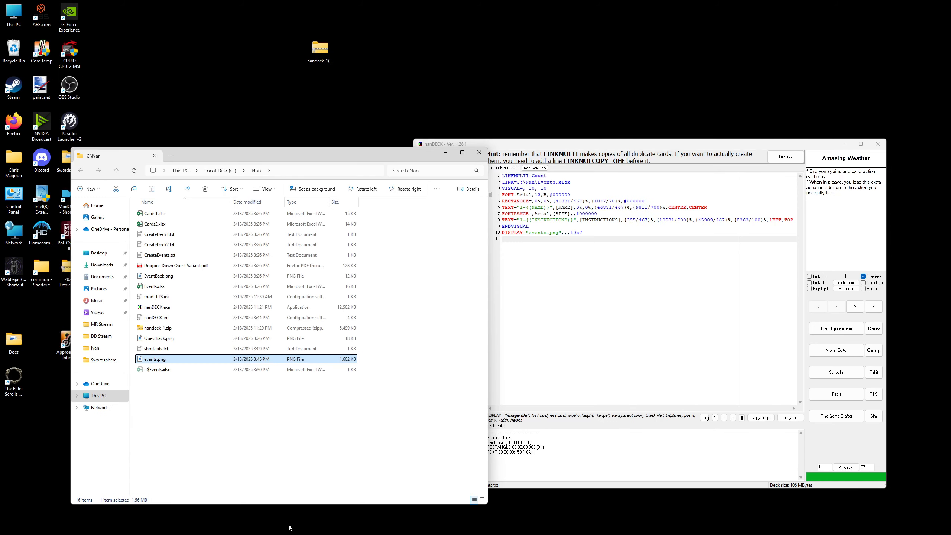
- Open Steam, bring its window into view, and launch Tabletop Simulator from the library
{"action": "double_click", "coordinate": [14, 88]}
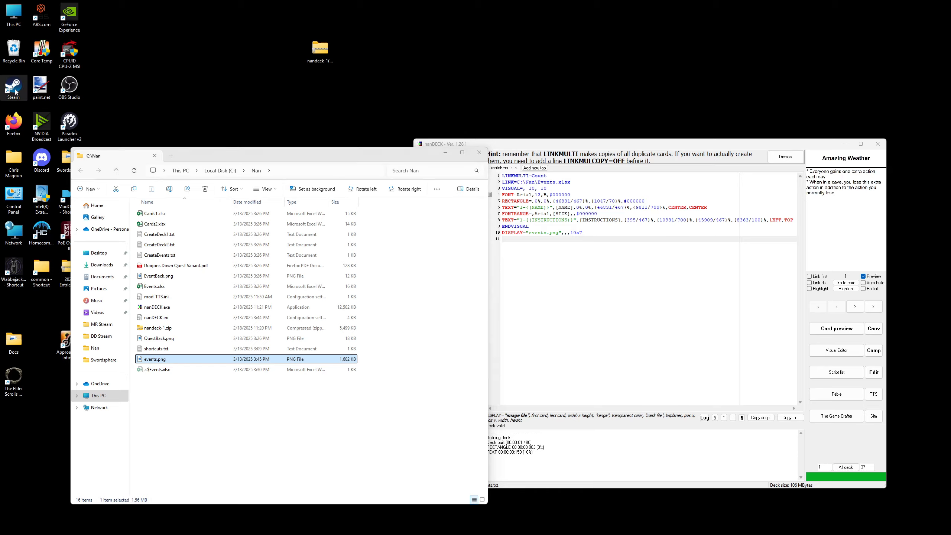
{"action": "double_click", "coordinate": [393, 156]}
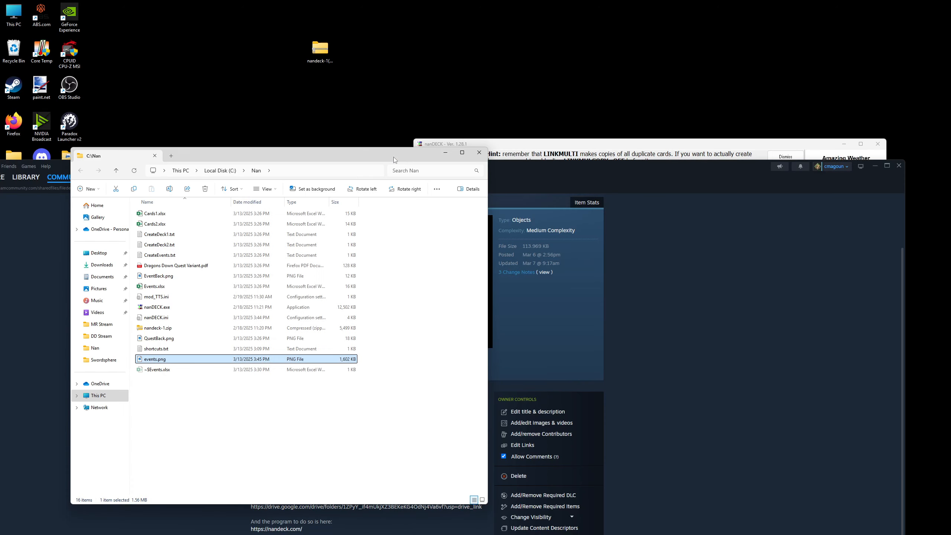
{"action": "left_click", "coordinate": [943, 6]}
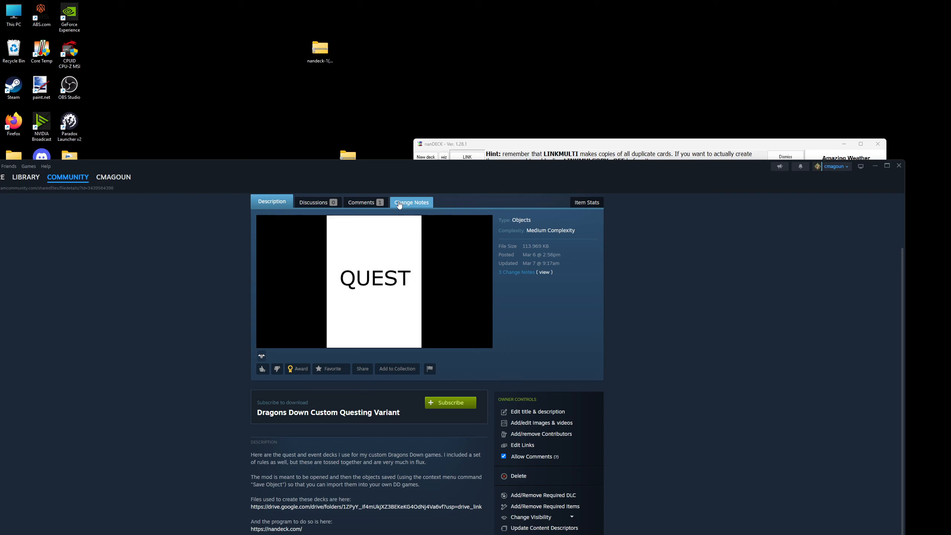
{"action": "left_click_drag", "start_coordinate": [376, 179], "coordinate": [496, 85]}
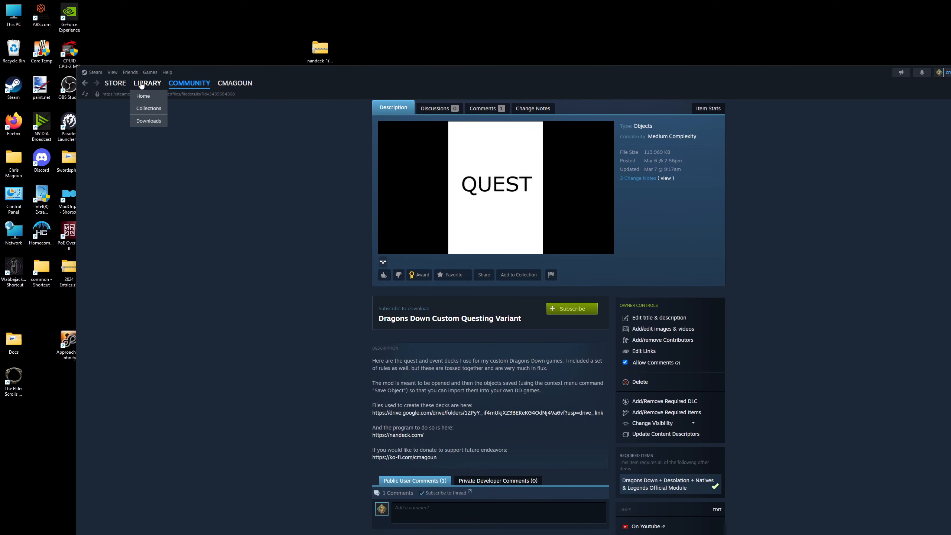
{"action": "left_click", "coordinate": [85, 83]}
{"action": "left_click", "coordinate": [84, 89]}
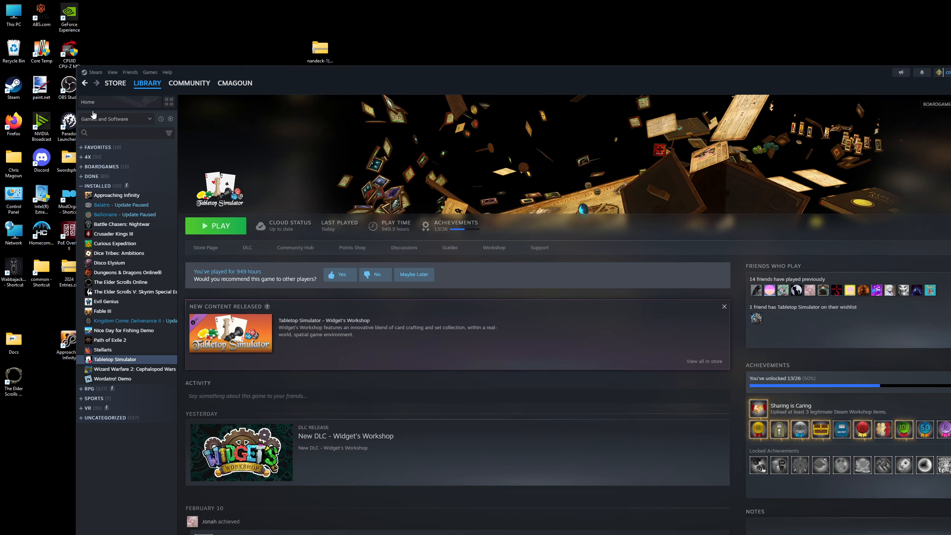
{"action": "left_click", "coordinate": [211, 231]}
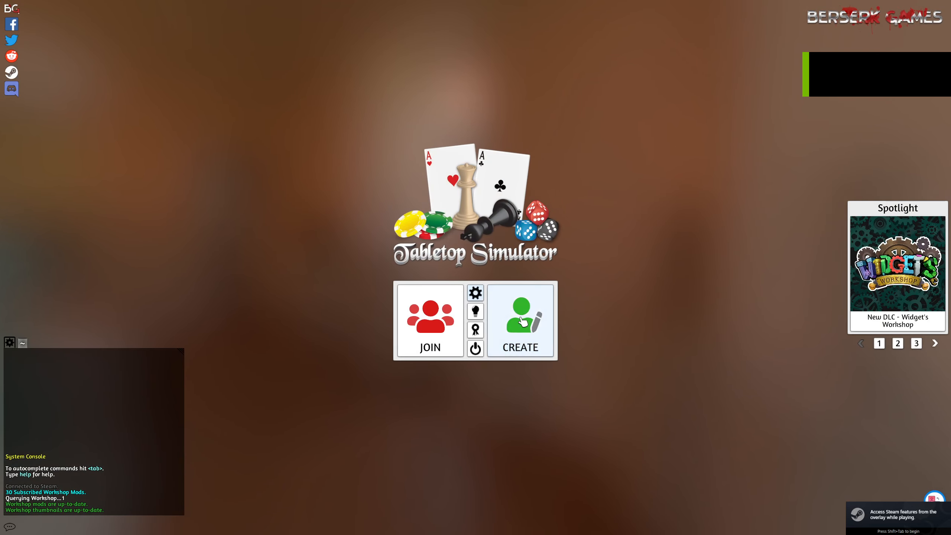
- Create a singleplayer game and load Auto Save 2 of Dragons Down + Desolation + Natives & Legends + Eastern Reaches
{"action": "left_click", "coordinate": [520, 320]}
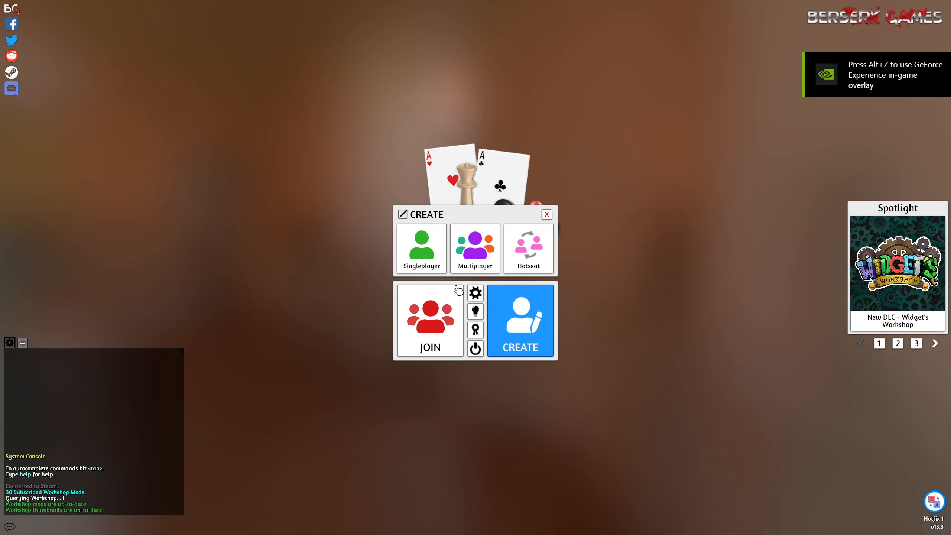
{"action": "left_click", "coordinate": [411, 239]}
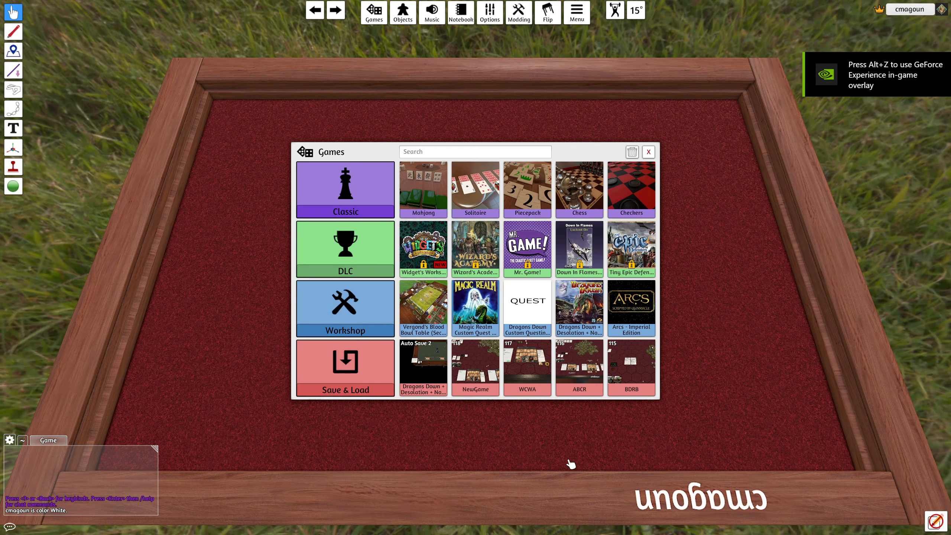
{"action": "left_click", "coordinate": [425, 367]}
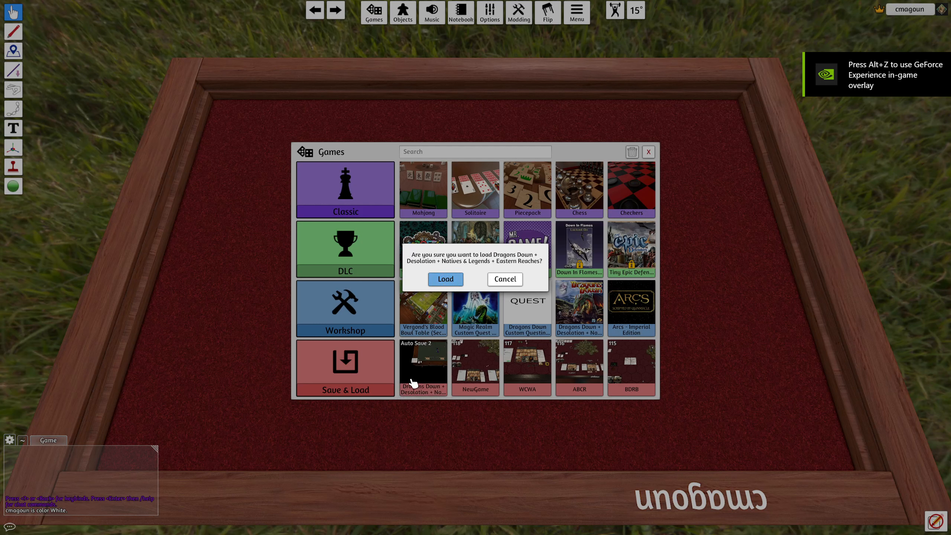
{"action": "key", "text": "Return"}
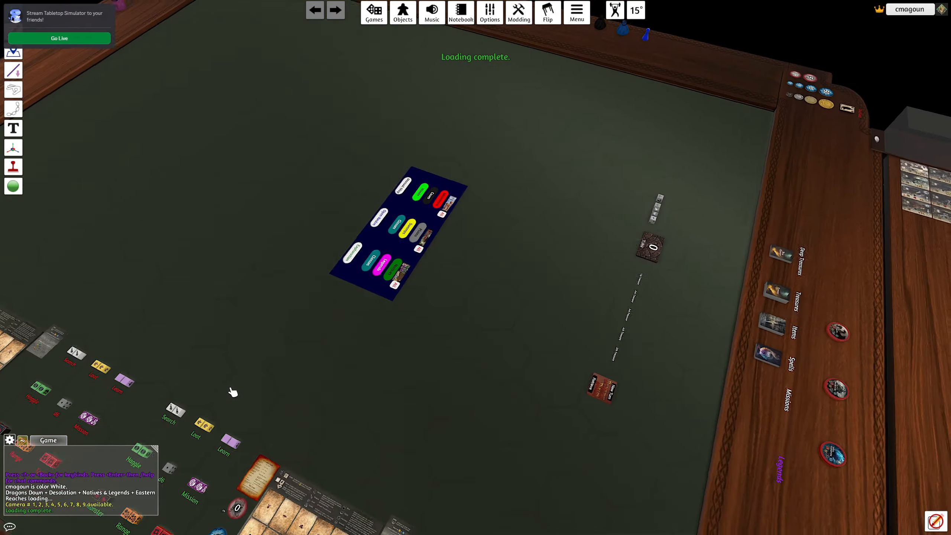
- Place a custom deck component on the open table area near the EVENT and QUEST decks
{"action": "left_click_drag", "start_coordinate": [233, 392], "coordinate": [402, 391]}
{"action": "scroll", "coordinate": [325, 403], "scroll_direction": "down", "scroll_amount": 3}
{"action": "key", "text": "s"}
{"action": "key", "text": "a"}
{"action": "scroll", "coordinate": [329, 406], "scroll_direction": "up", "scroll_amount": 3}
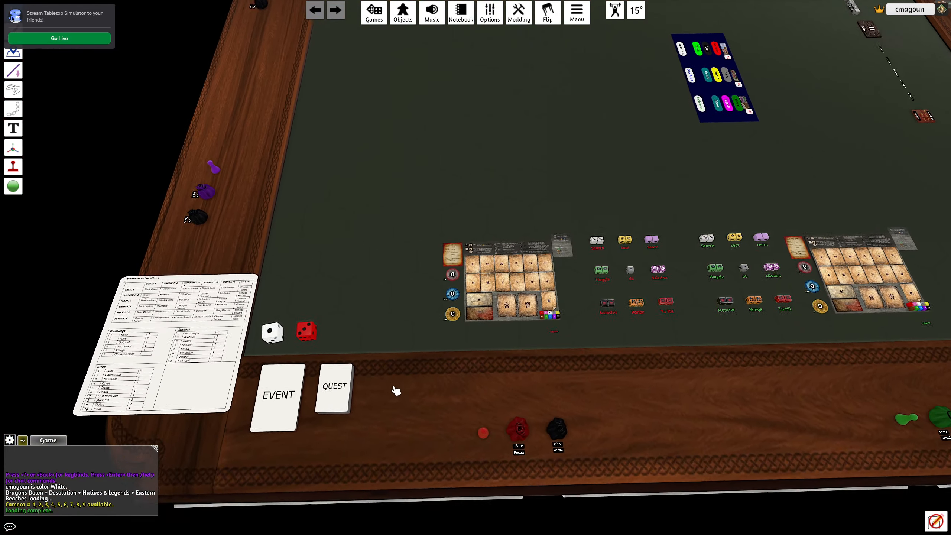
{"action": "scroll", "coordinate": [393, 390], "scroll_direction": "up", "scroll_amount": 1}
{"action": "key", "text": "s"}
{"action": "key", "text": "a"}
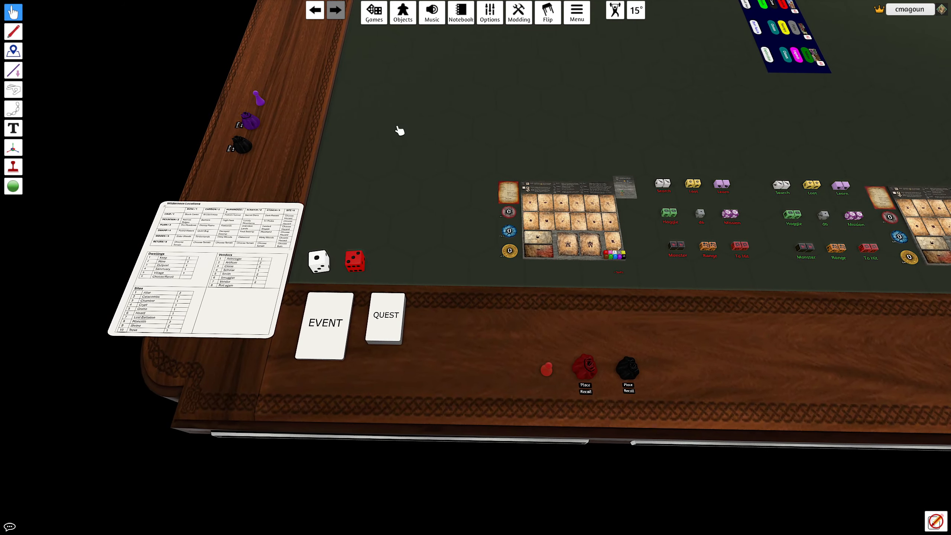
{"action": "left_click", "coordinate": [403, 13]}
{"action": "left_click", "coordinate": [725, 215]}
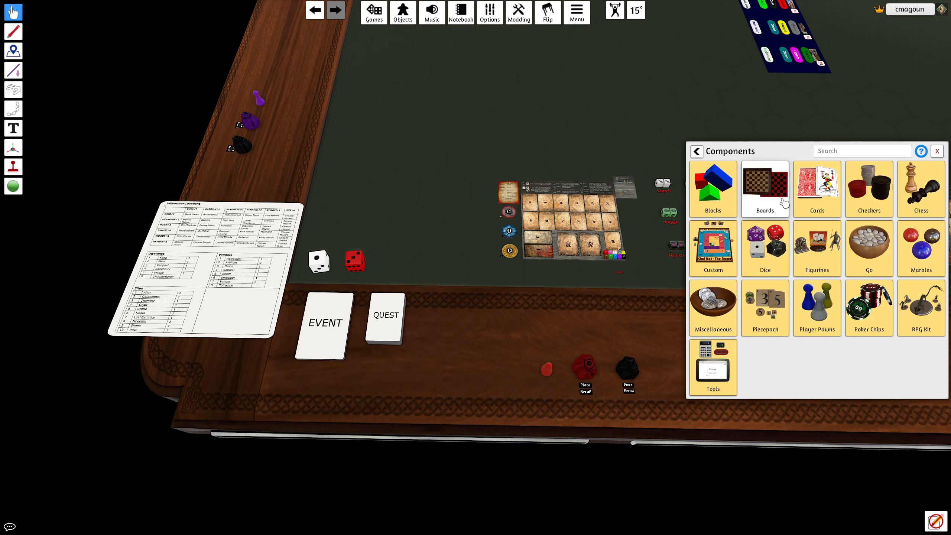
{"action": "left_click", "coordinate": [713, 306]}
{"action": "left_click", "coordinate": [921, 187]}
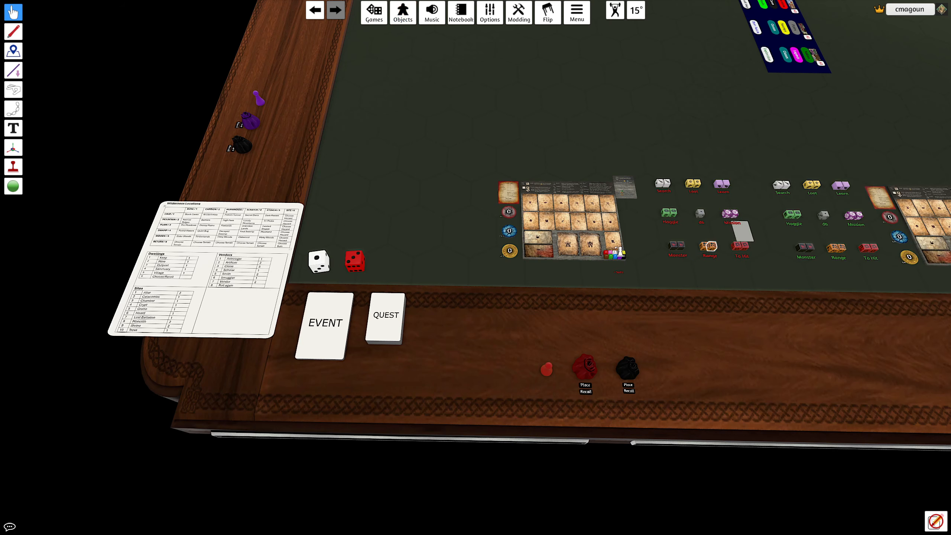
{"action": "left_click", "coordinate": [430, 214]}
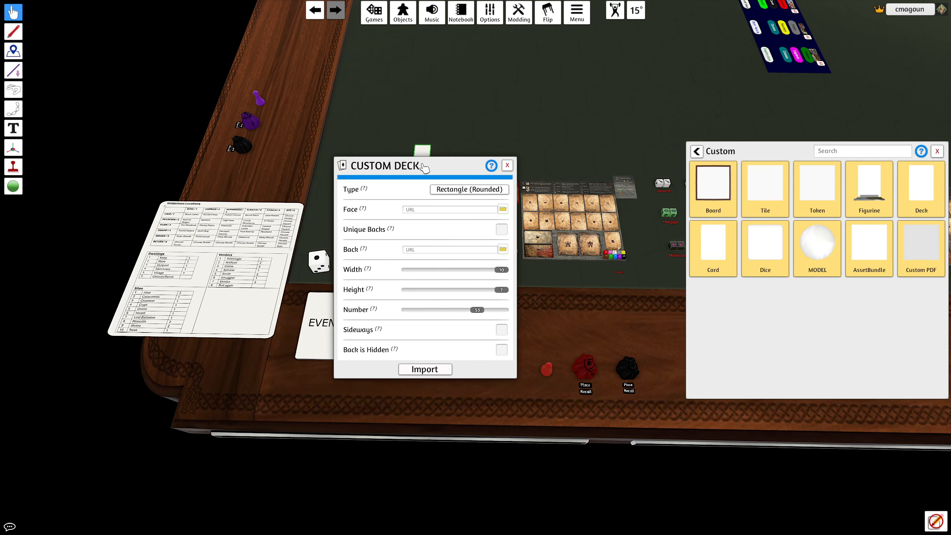
- Set events.png as the custom deck's face image by uploading it to the Steam Cloud under the name ddevents
{"action": "left_click", "coordinate": [503, 209]}
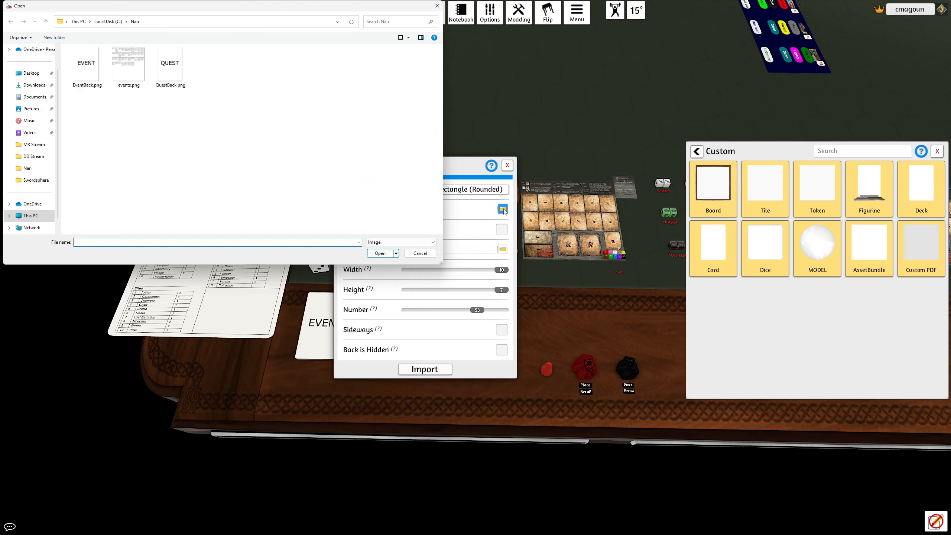
{"action": "left_click", "coordinate": [129, 69]}
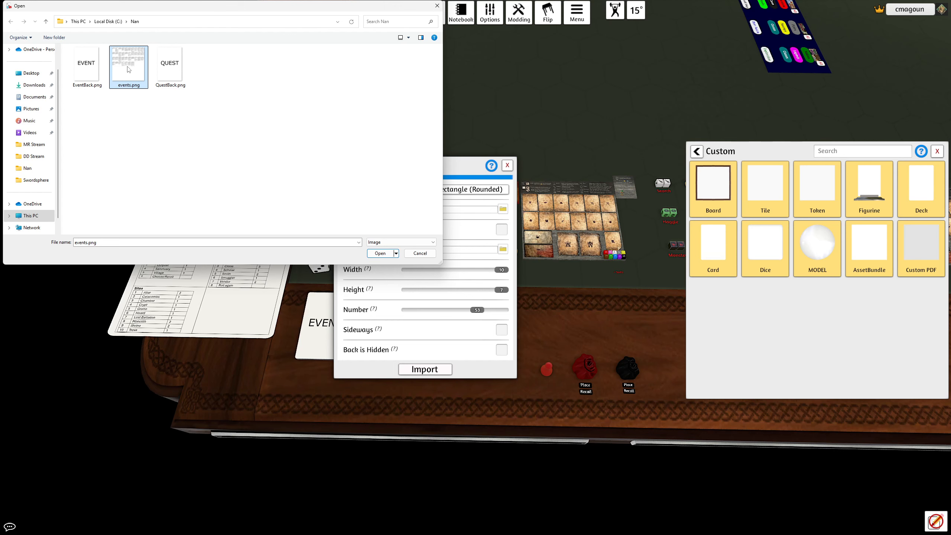
{"action": "double_click", "coordinate": [128, 69]}
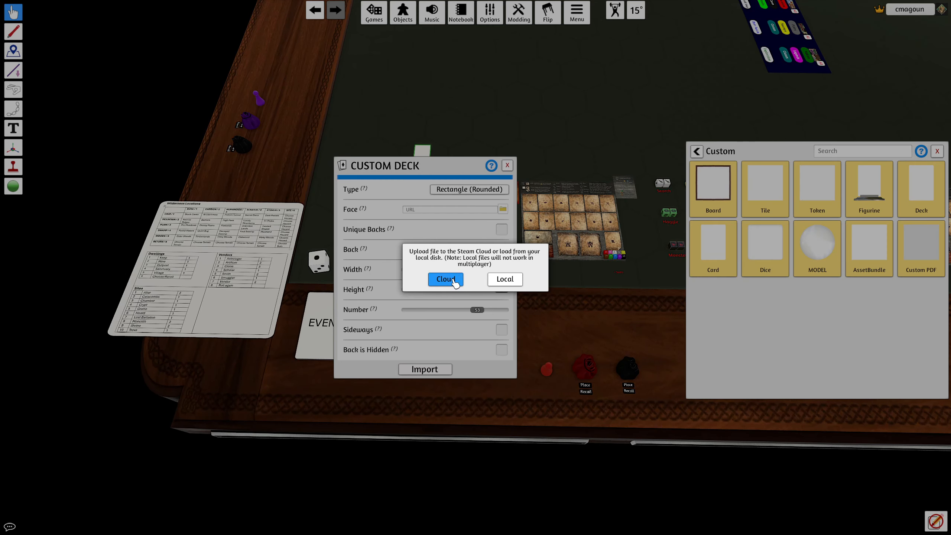
{"action": "left_click", "coordinate": [446, 278]}
{"action": "left_click", "coordinate": [457, 277]}
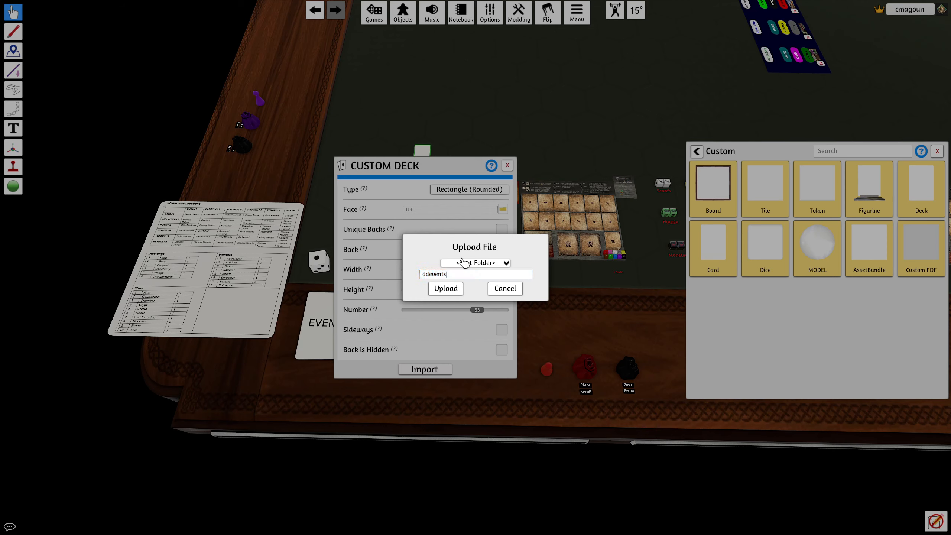
{"action": "left_click", "coordinate": [446, 289]}
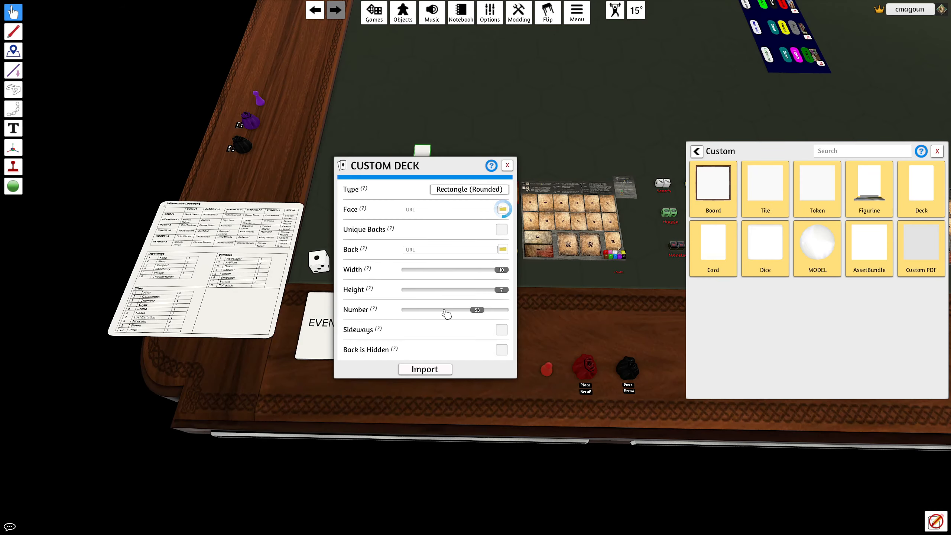
- Upload EventBack.png to the Steam Cloud as the deck's back image and import the deck with a reduced card number
{"action": "left_click", "coordinate": [502, 250]}
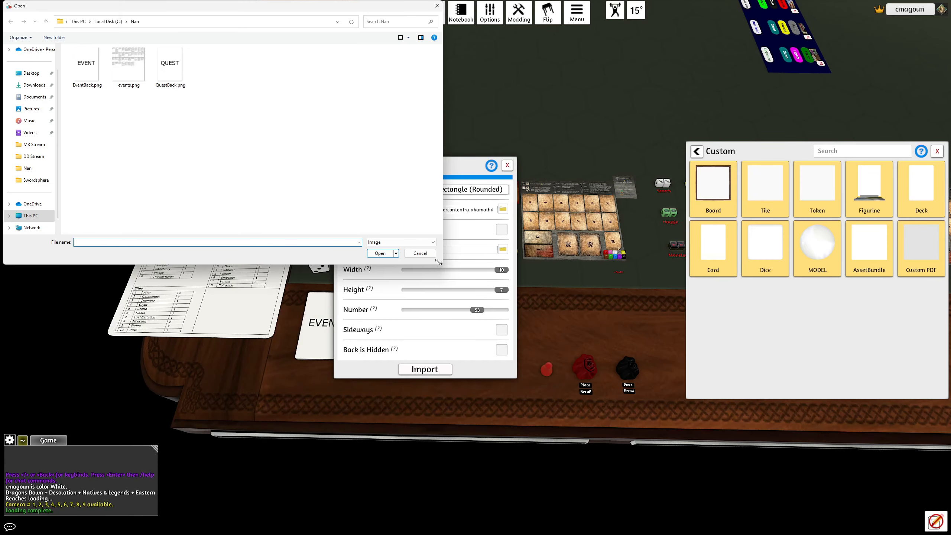
{"action": "double_click", "coordinate": [96, 79]}
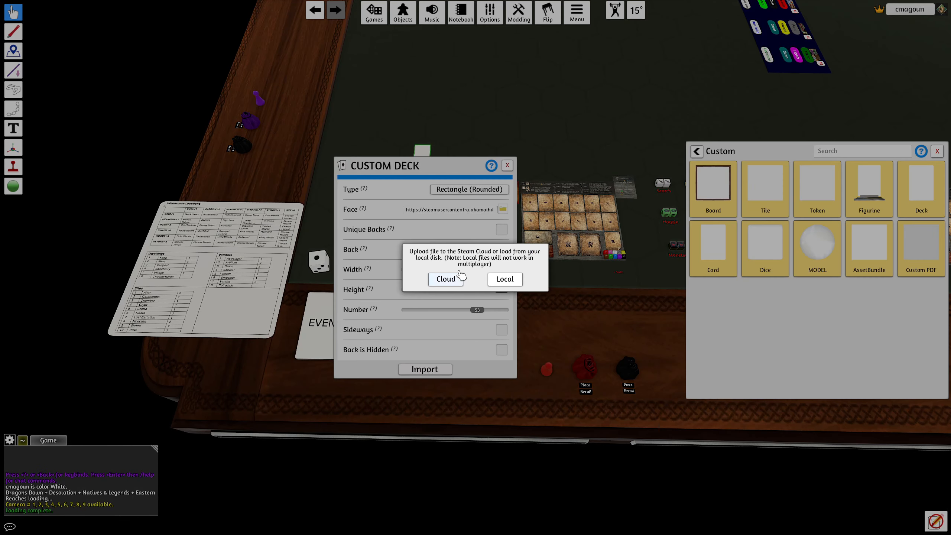
{"action": "left_click", "coordinate": [447, 279]}
{"action": "left_click", "coordinate": [458, 289]}
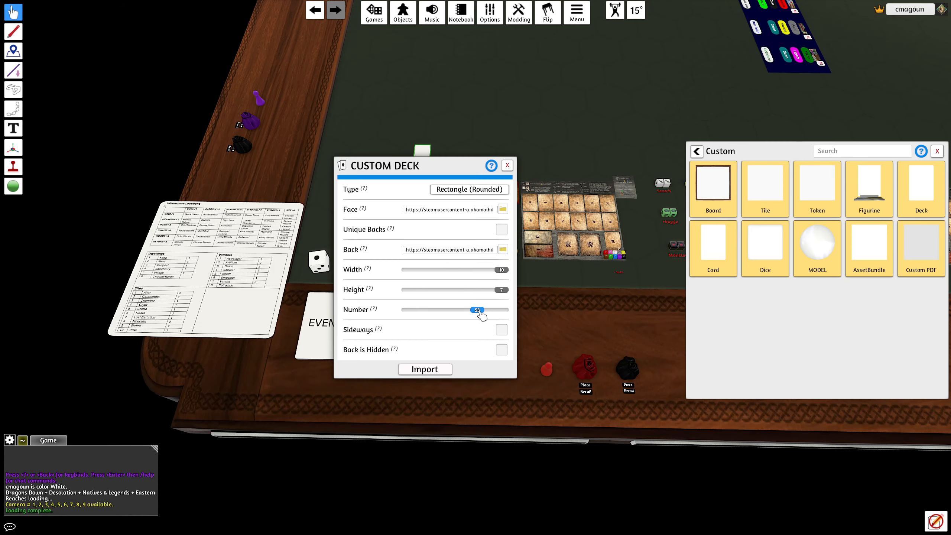
{"action": "left_click_drag", "start_coordinate": [480, 313], "coordinate": [460, 314]}
{"action": "left_click", "coordinate": [433, 370]}
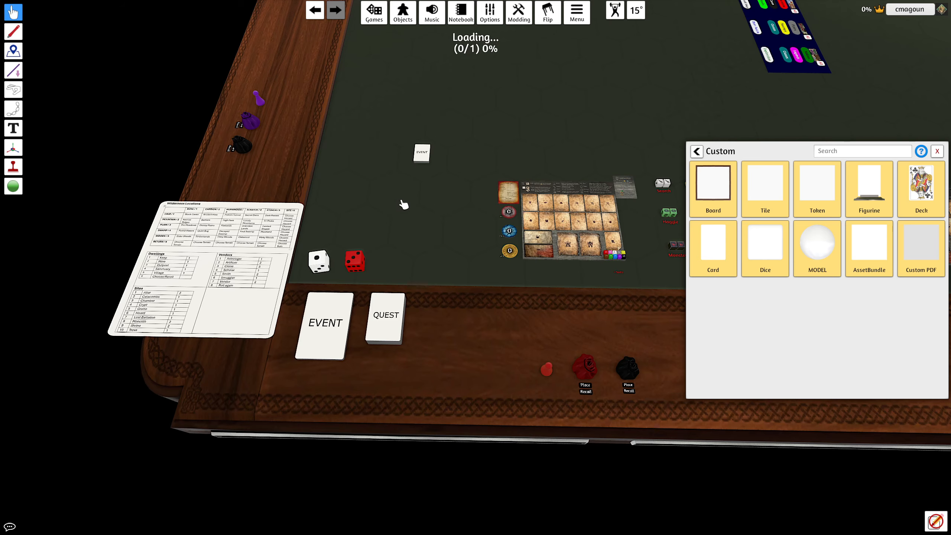
- Move the new EVENT deck onto the wooden rim to the right of the QUEST deck and enlarge it to roughly the old EVENT deck's size
{"action": "scroll", "coordinate": [416, 233], "scroll_direction": "up", "scroll_amount": 2}
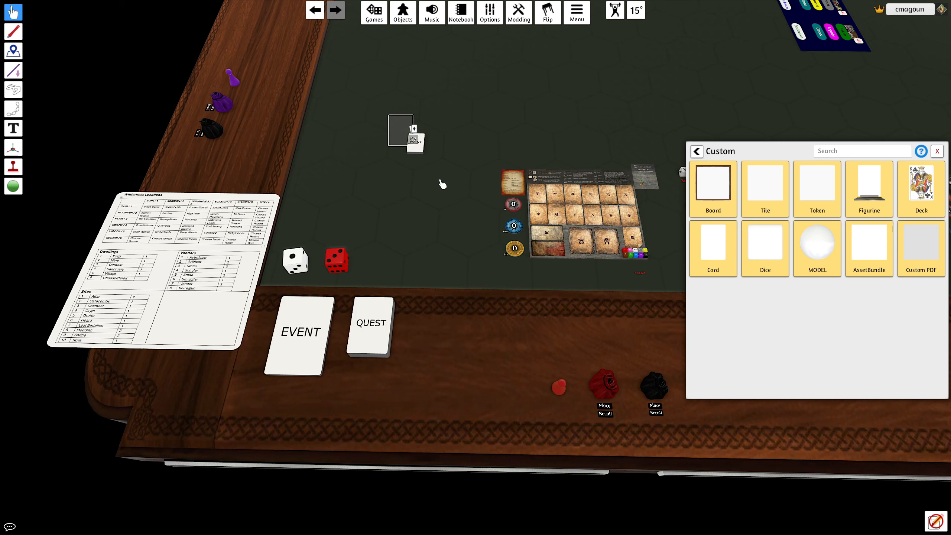
{"action": "left_click_drag", "start_coordinate": [417, 142], "coordinate": [479, 354]}
{"action": "key", "text": "plus"}
{"action": "key", "text": "plus"}
{"action": "key", "text": "plus"}
{"action": "key", "text": "plus"}
{"action": "key", "text": "plus"}
{"action": "key", "text": "plus"}
{"action": "key", "text": "plus"}
{"action": "key", "text": "plus"}
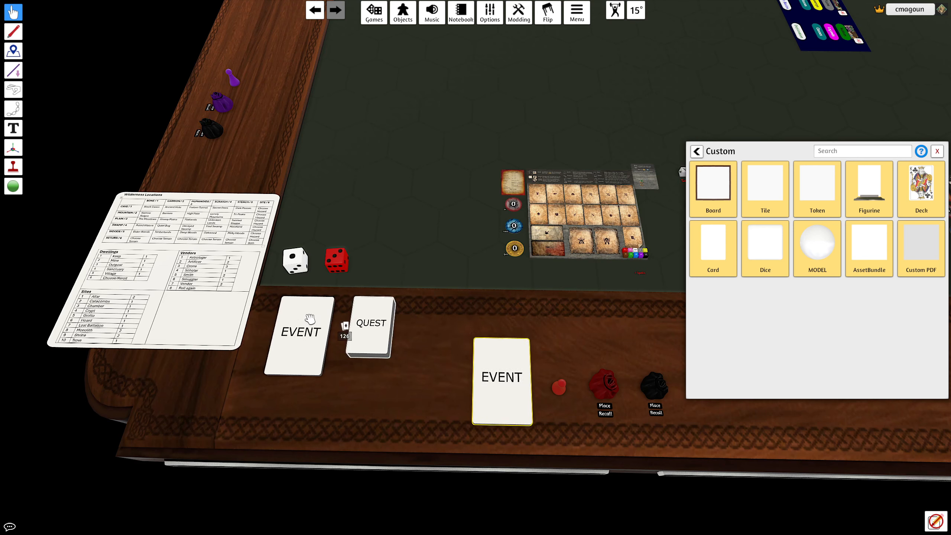
- Try to delete the old EVENT deck, and undo the deletion
{"action": "key", "text": "Delete"}
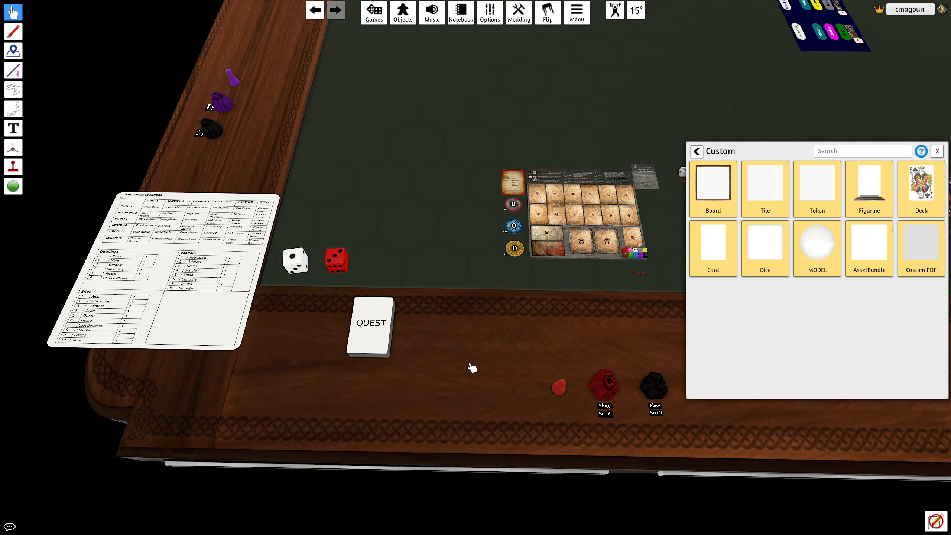
{"action": "key", "text": "ctrl+z"}
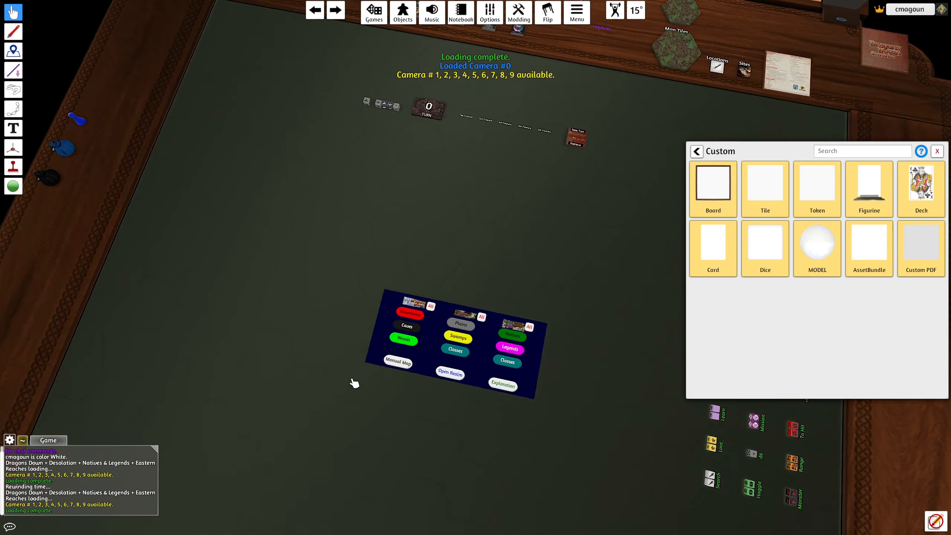
- Close the custom components window, move the small new EVENT deck beside the QUEST deck, and enlarge it to match the old EVENT deck
{"action": "left_click", "coordinate": [937, 151]}
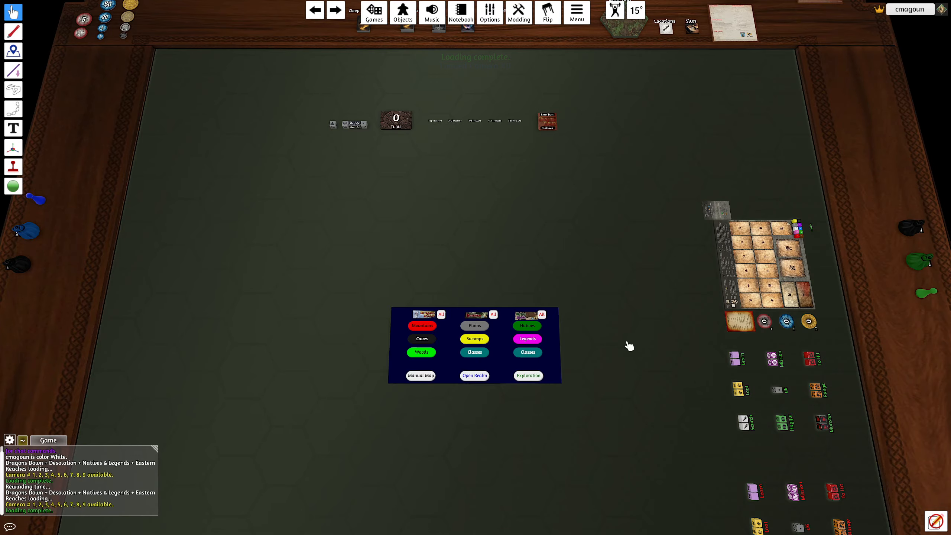
{"action": "key", "text": "s"}
{"action": "left_click_drag", "start_coordinate": [566, 332], "coordinate": [361, 303]}
{"action": "key", "text": "s"}
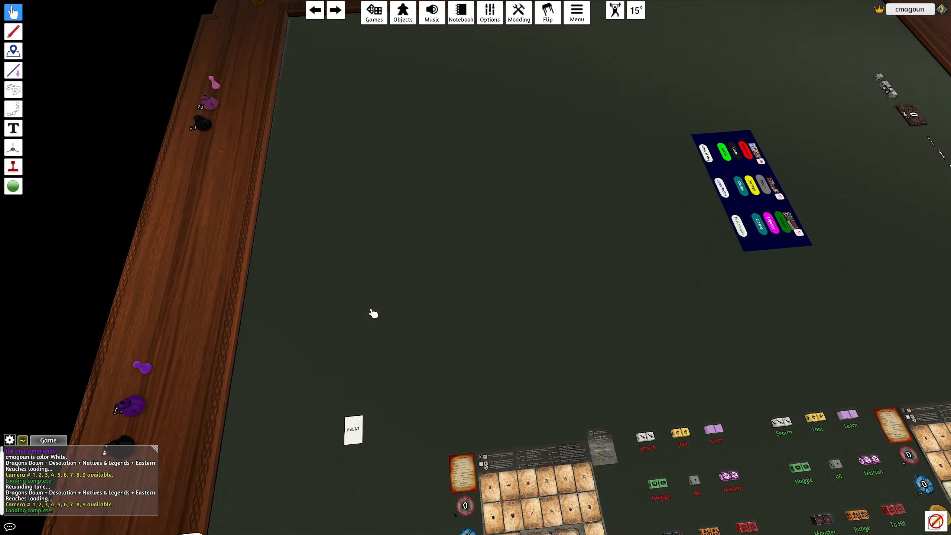
{"action": "key", "text": "a"}
{"action": "left_click_drag", "start_coordinate": [501, 128], "coordinate": [599, 291]}
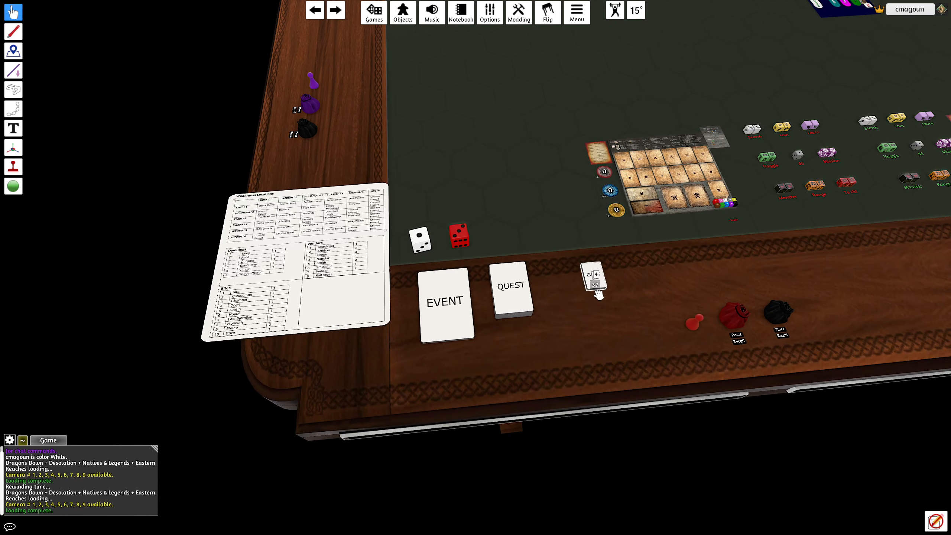
{"action": "key", "text": "plus"}
{"action": "key", "text": "plus"}
{"action": "key", "text": "plus"}
{"action": "key", "text": "plus"}
{"action": "key", "text": "plus"}
{"action": "key", "text": "plus"}
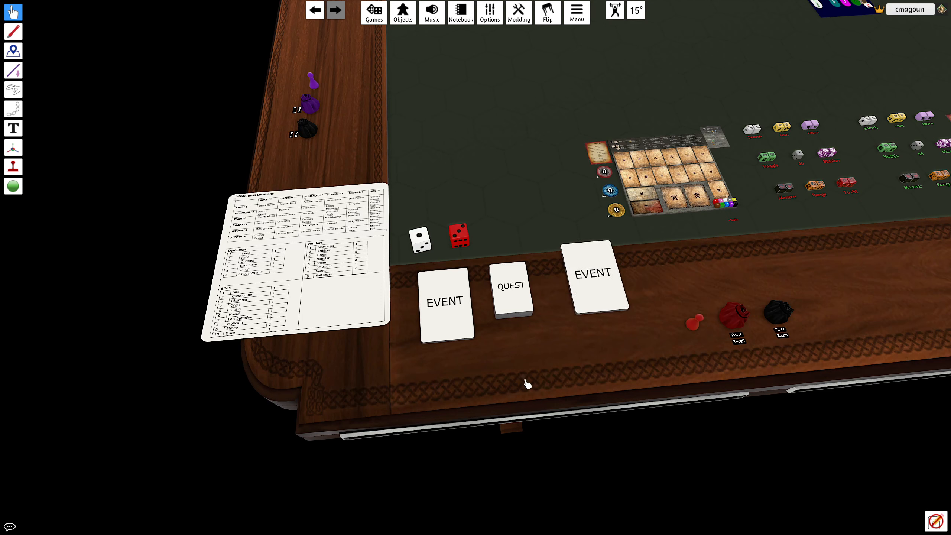
- Delete the old EVENT deck and flip the new EVENT deck face up
{"action": "key", "text": "Delete"}
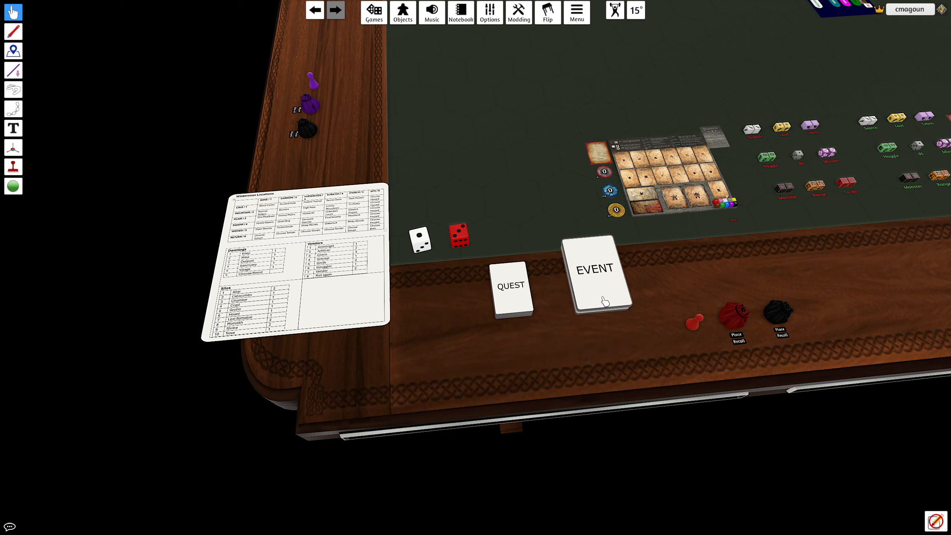
{"action": "right_click", "coordinate": [604, 300]}
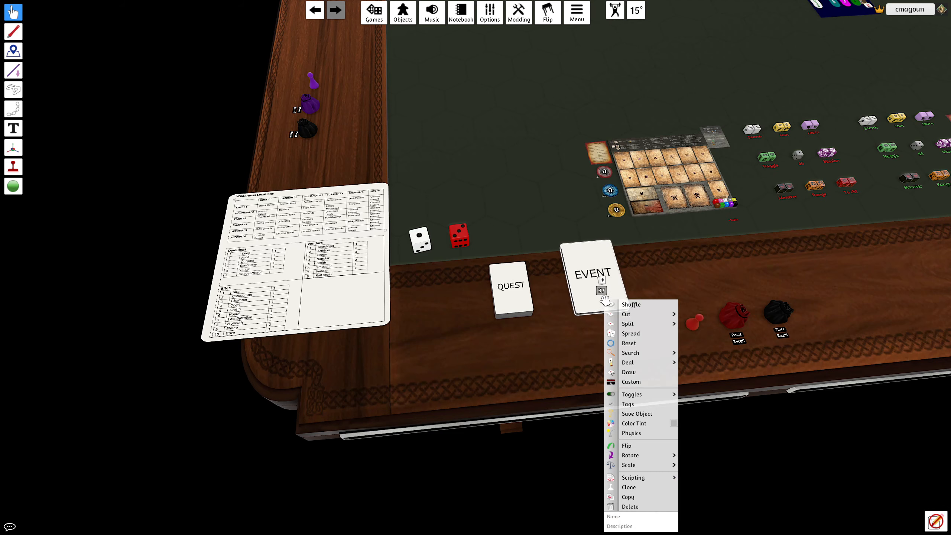
{"action": "left_click", "coordinate": [609, 305]}
{"action": "key", "text": "f"}
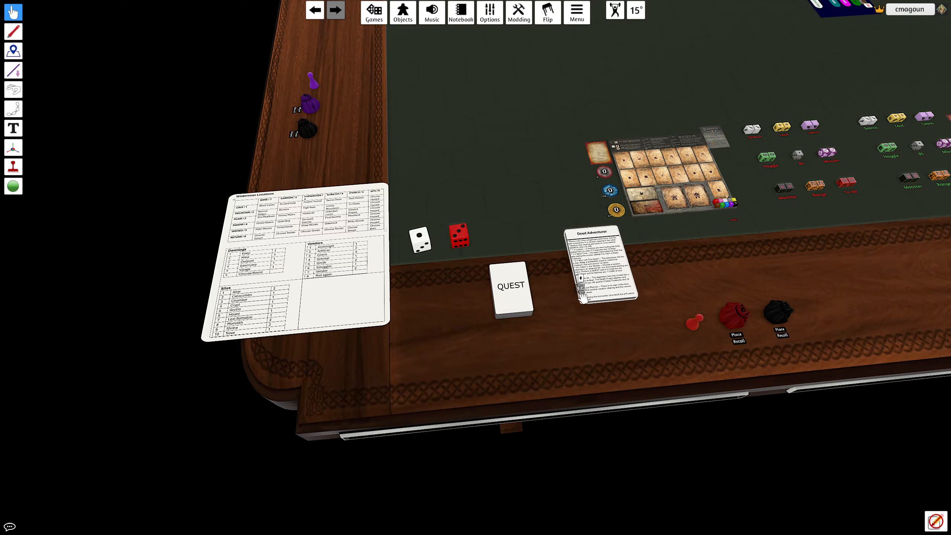
- Take the Dead Adventurer card off the deck onto the green table area and move the remaining deck next to it
{"action": "scroll", "coordinate": [587, 361], "scroll_direction": "up", "scroll_amount": 5}
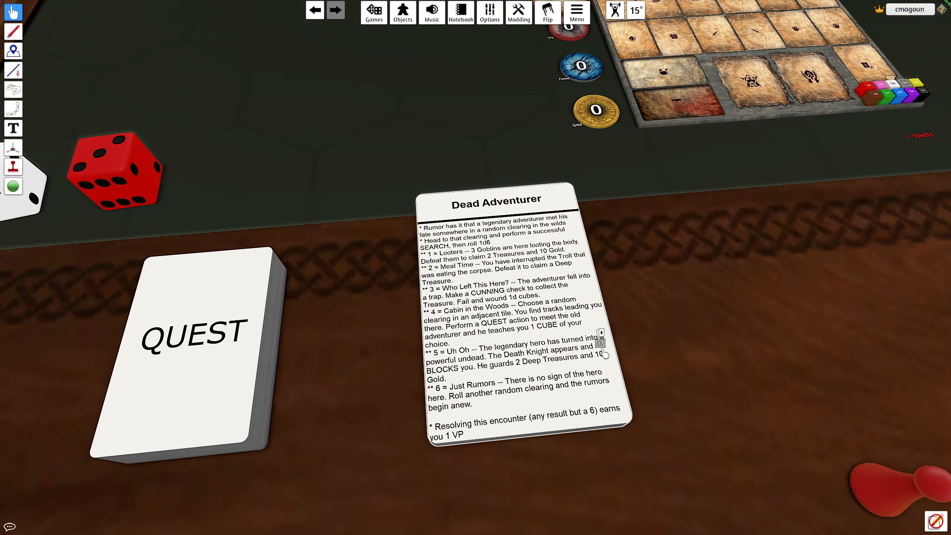
{"action": "left_click_drag", "start_coordinate": [603, 351], "coordinate": [790, 335]}
{"action": "scroll", "coordinate": [635, 344], "scroll_direction": "down", "scroll_amount": 5}
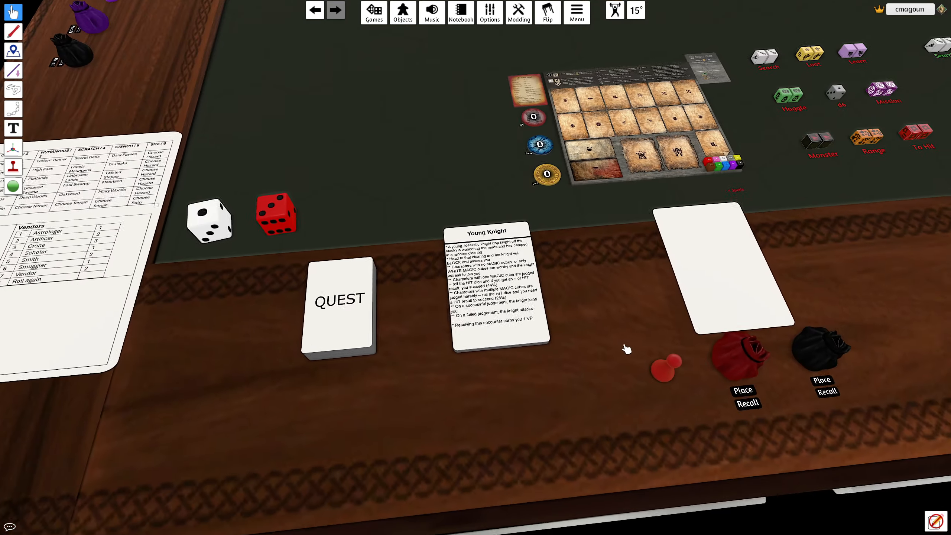
{"action": "scroll", "coordinate": [626, 346], "scroll_direction": "up", "scroll_amount": 5}
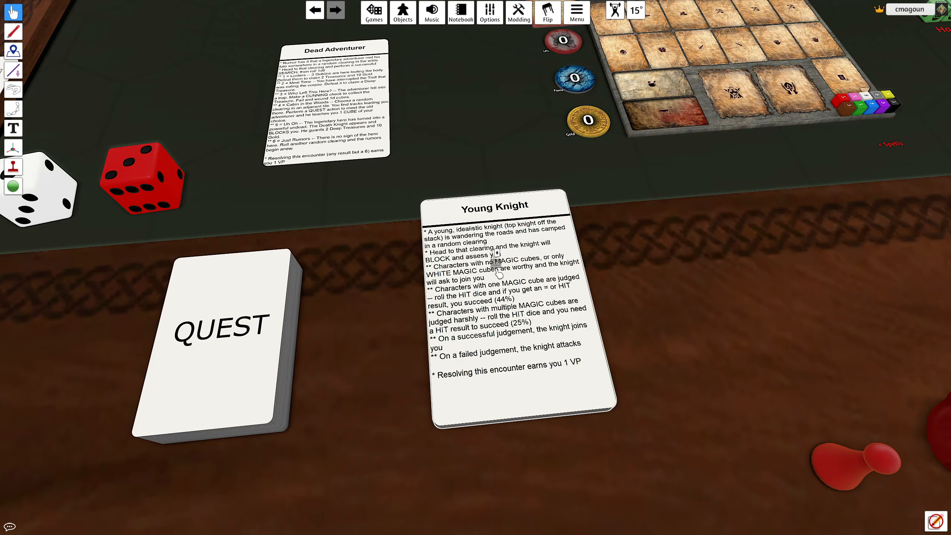
{"action": "key", "text": "w"}
{"action": "left_click_drag", "start_coordinate": [499, 272], "coordinate": [425, 171]}
- Turn off the Grid toggle for the Dead Adventurer card and the event deck together
{"action": "left_click_drag", "start_coordinate": [202, 78], "coordinate": [556, 312]}
{"action": "right_click", "coordinate": [471, 251]}
{"action": "mouse_move", "coordinate": [524, 356]}
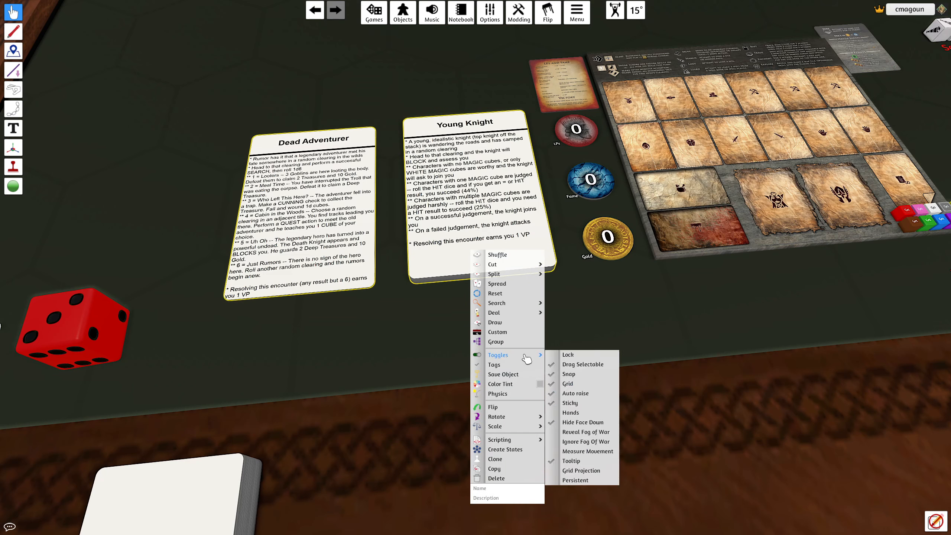
{"action": "left_click", "coordinate": [567, 383]}
{"action": "left_click", "coordinate": [405, 336]}
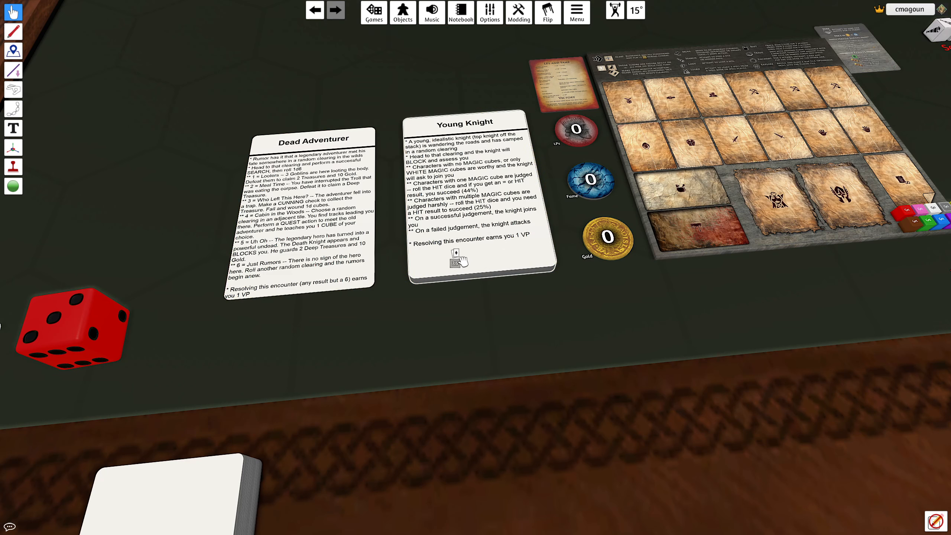
- Lay the Young Knight card over Dead Adventurer and shift both cards together with the event deck closer to the two dice
{"action": "left_click_drag", "start_coordinate": [312, 273], "coordinate": [292, 259]}
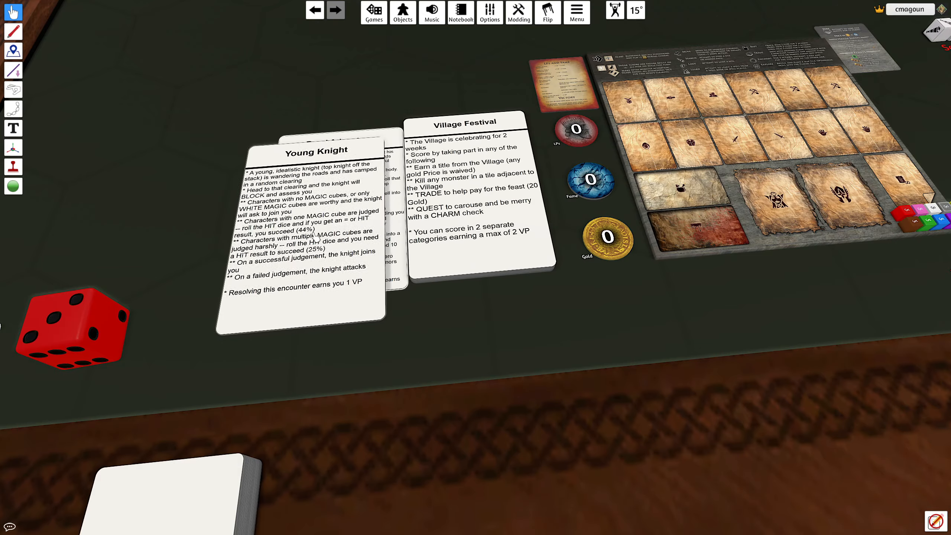
{"action": "scroll", "coordinate": [461, 321], "scroll_direction": "down", "scroll_amount": 4}
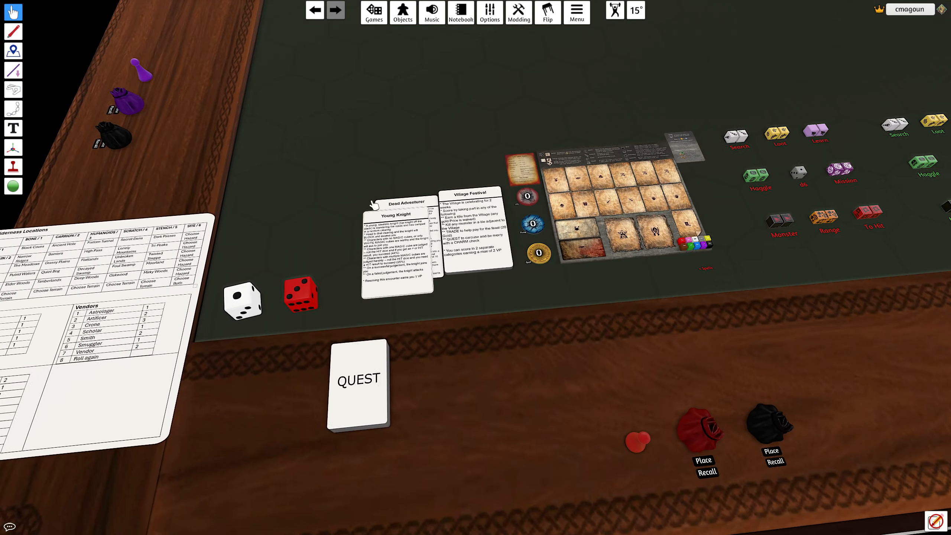
{"action": "left_click_drag", "start_coordinate": [346, 146], "coordinate": [506, 306]}
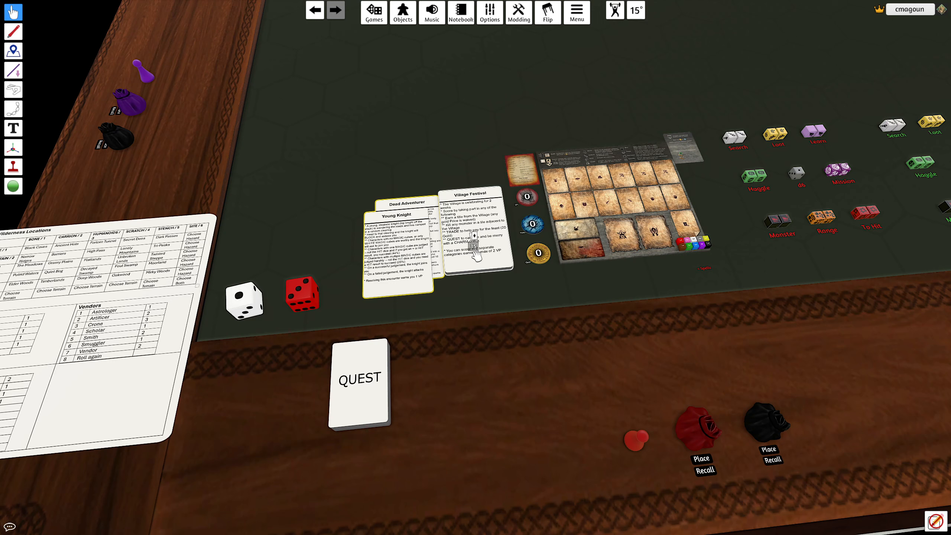
{"action": "left_click_drag", "start_coordinate": [495, 303], "coordinate": [485, 307]}
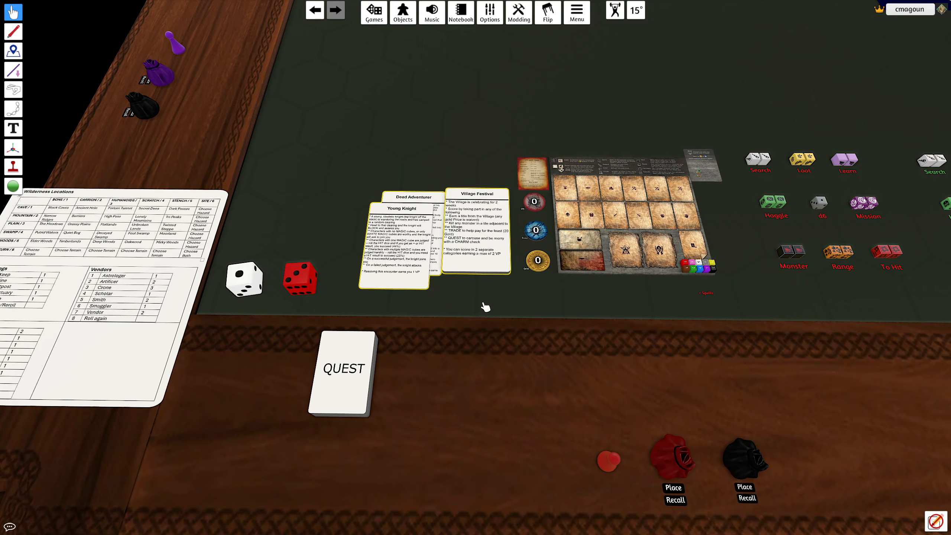
{"action": "left_click_drag", "start_coordinate": [453, 277], "coordinate": [416, 298]}
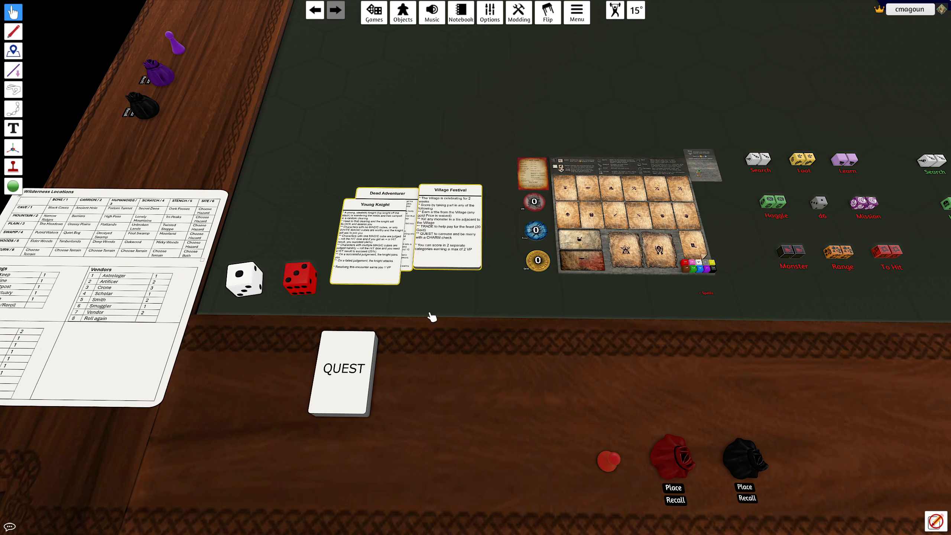